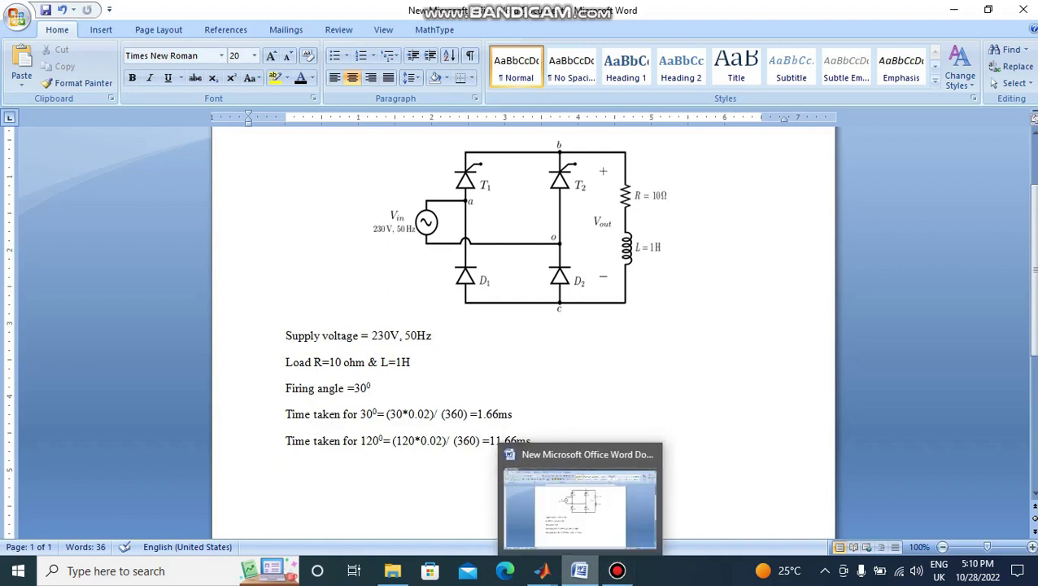
# Switch to the untitled Simulink model, look over the block categories in the Simulink Library Browser, and return to the model
pyautogui.moveTo(542, 570)
pyautogui.click(542, 504)
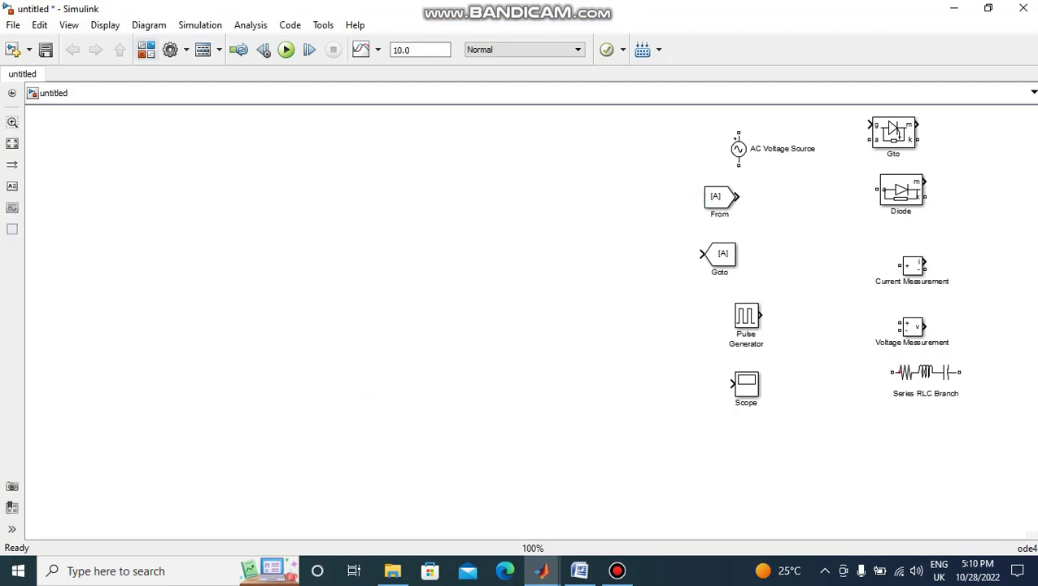
pyautogui.click(145, 49)
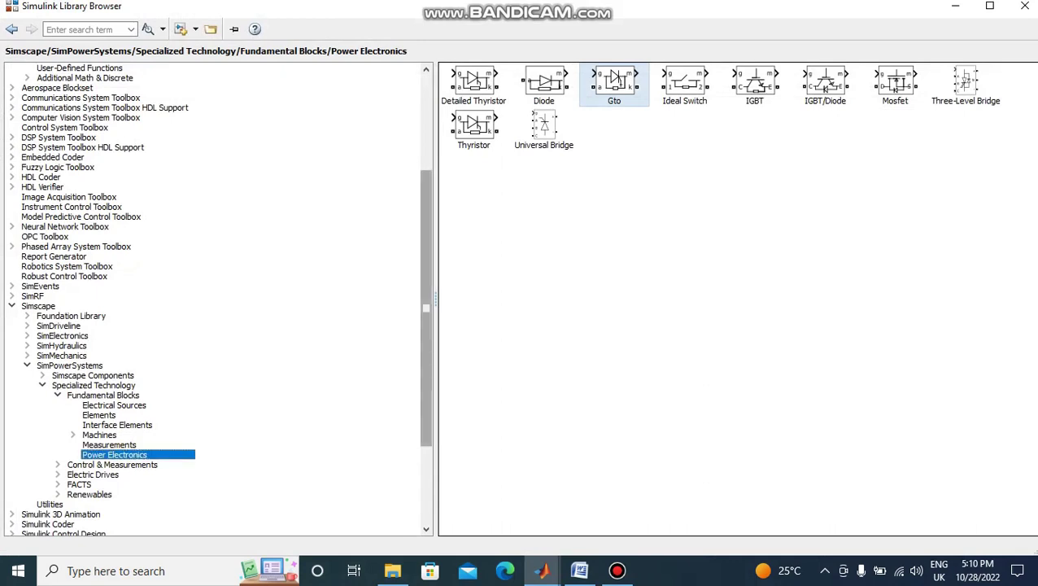
pyautogui.scroll(5, 216, 301)
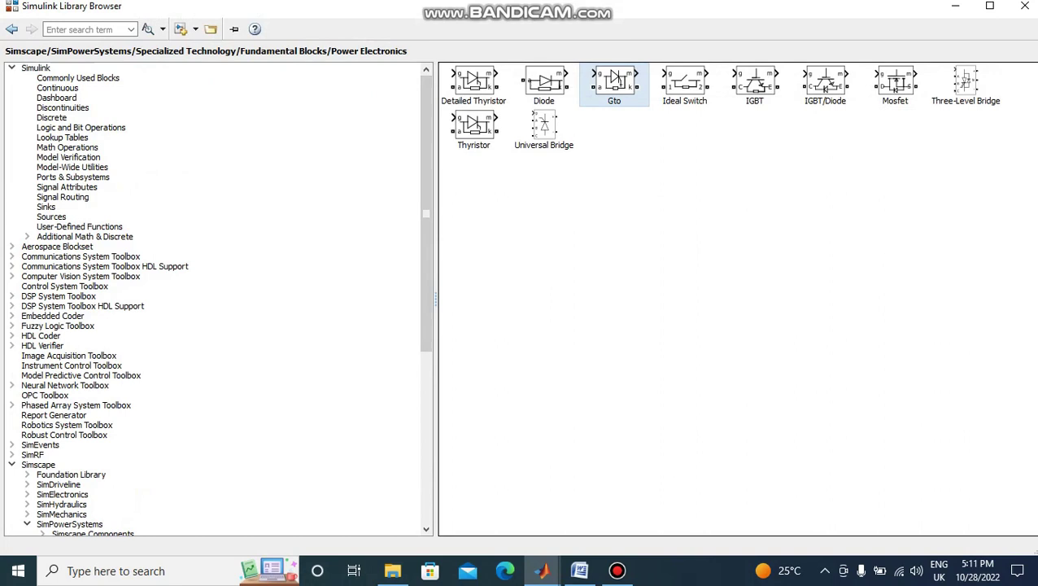
pyautogui.click(542, 570)
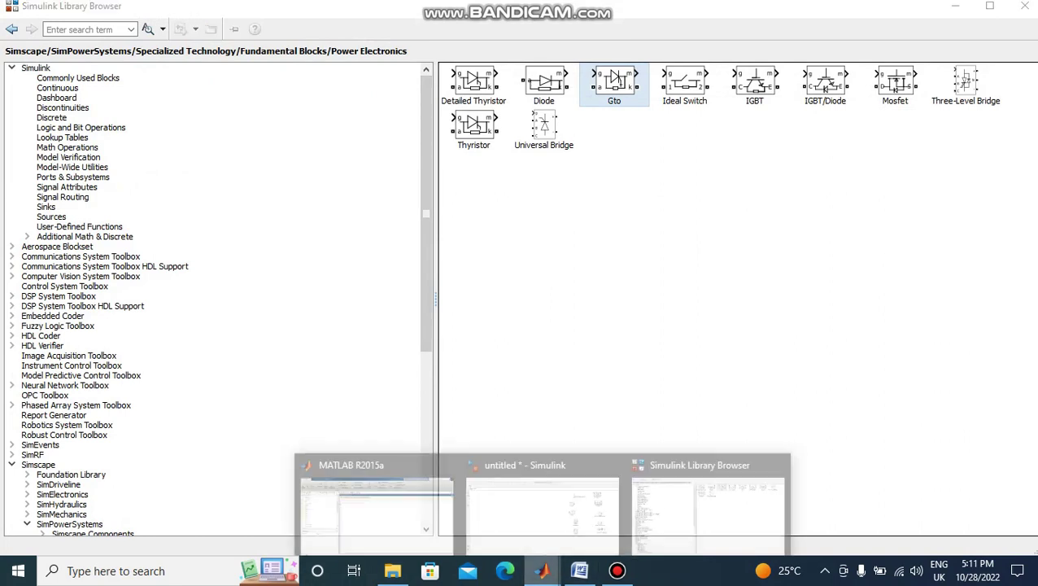
pyautogui.click(542, 505)
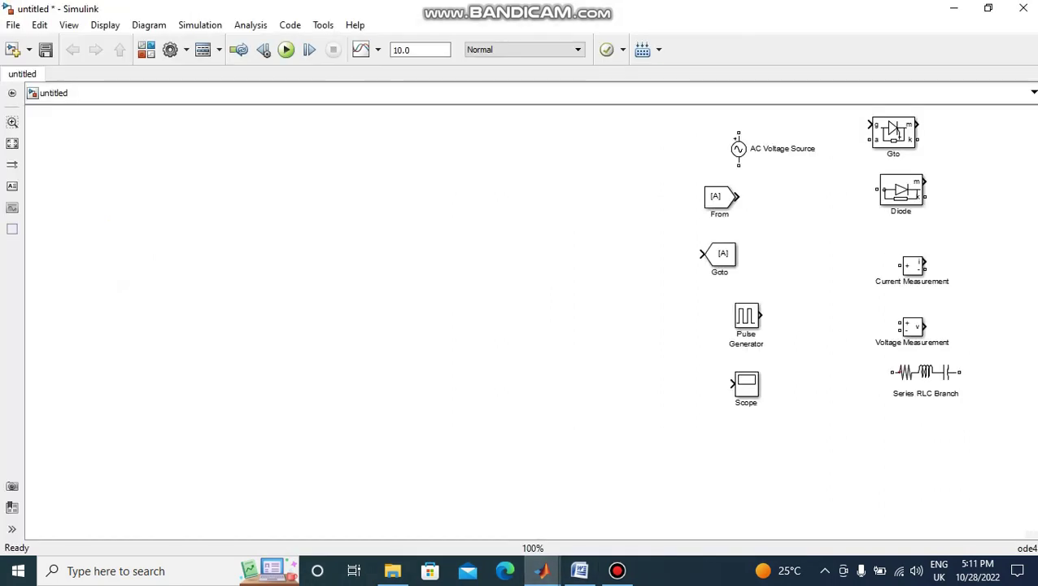
# Place the AC Voltage Source and the Diode in the empty working area, with the diode rotated to point upward and duplicated alongside
pyautogui.moveTo(738, 149); pyautogui.dragTo(162, 285)
pyautogui.moveTo(900, 192); pyautogui.dragTo(306, 222)
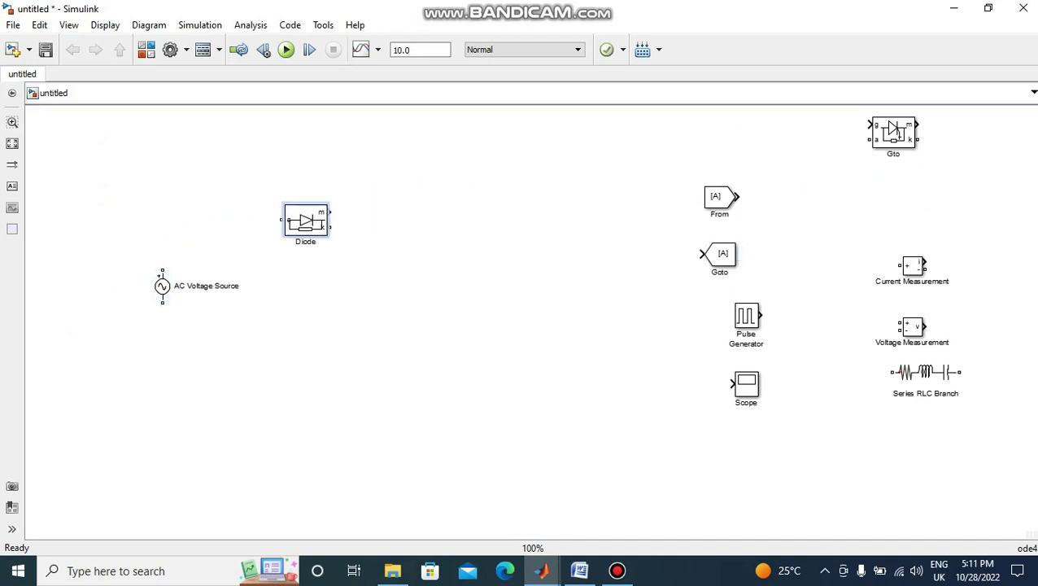
pyautogui.hotkey('ctrl', 'r')
pyautogui.hotkey('ctrl', 'r')
pyautogui.hotkey('ctrl', 'r')
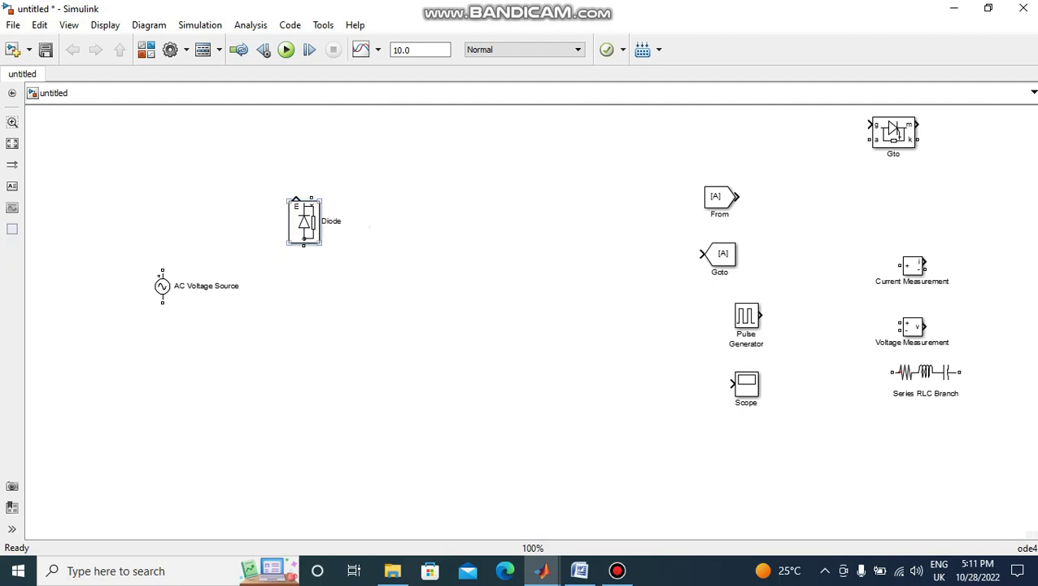
pyautogui.moveTo(305, 220); pyautogui.dragTo(403, 359)
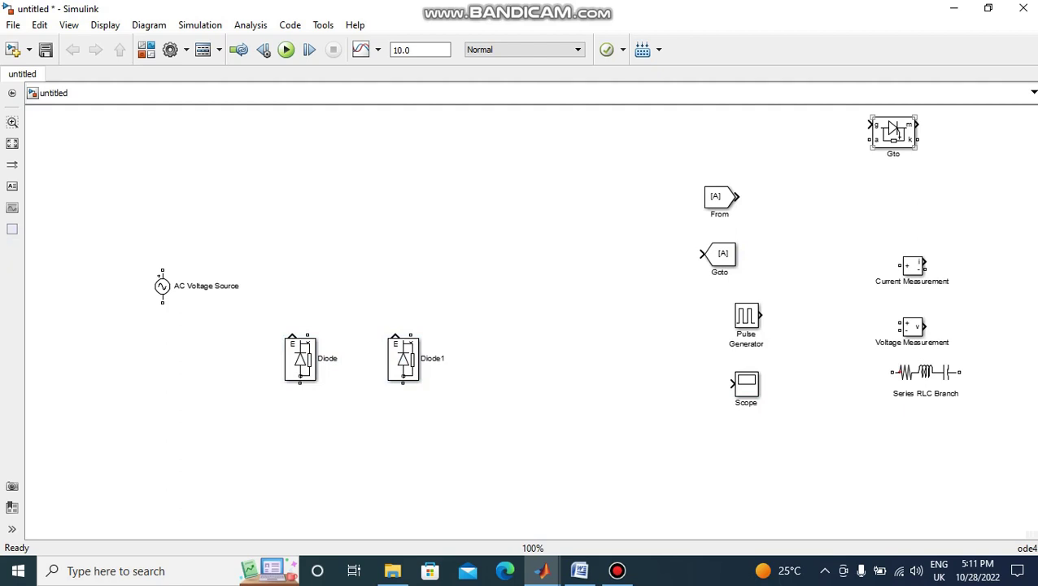
# Place the Gto block above the diodes rotated to point upward, with one copy over each diode
pyautogui.moveTo(892, 129); pyautogui.dragTo(403, 244)
pyautogui.hotkey('ctrl', 'r')
pyautogui.press('Escape')
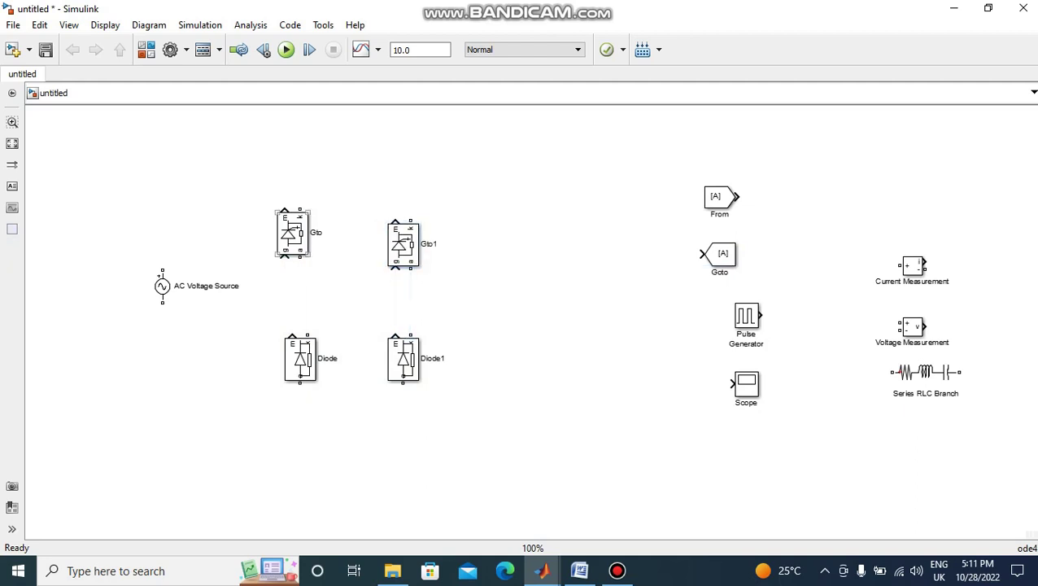
# Wire the anode of each Gto to the cathode of the diode below it and align the first diode under its Gto
pyautogui.moveTo(301, 257); pyautogui.dragTo(308, 334)
pyautogui.moveTo(410, 268); pyautogui.dragTo(410, 335)
pyautogui.click(300, 358)
pyautogui.moveTo(300, 359); pyautogui.dragTo(293, 359)
pyautogui.click(403, 359)
pyautogui.moveTo(525, 265); pyautogui.dragTo(543, 256)
# Turn off the Show Measurement port option in the parameters of the first Gto block
pyautogui.click(292, 234)
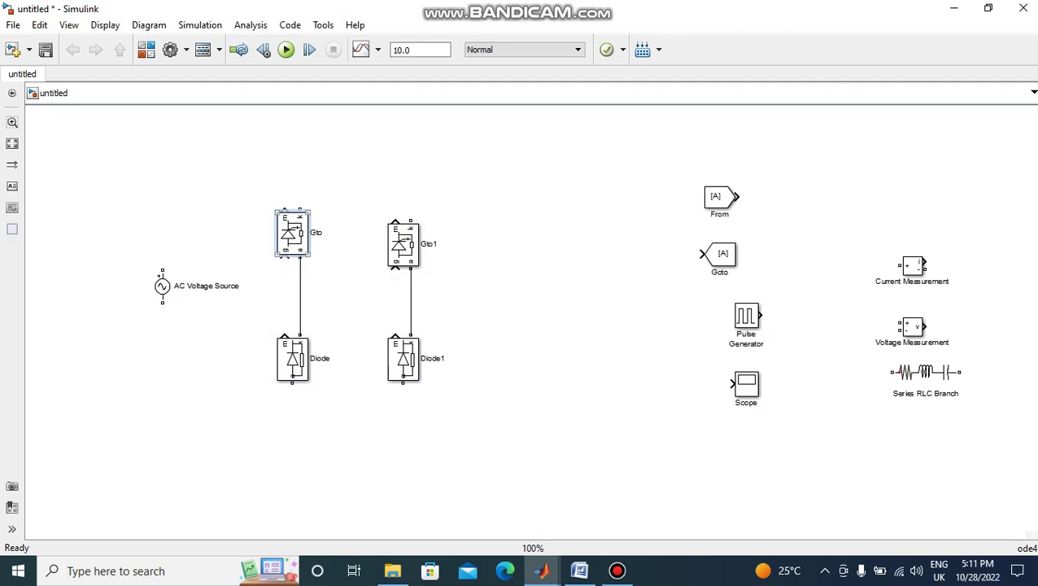
pyautogui.doubleClick(292, 233)
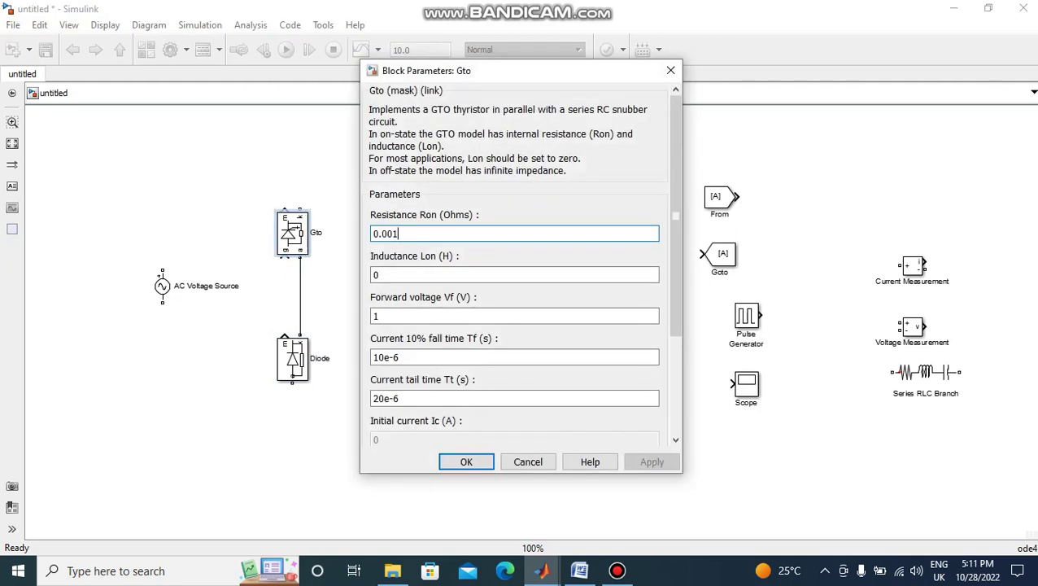
pyautogui.scroll(-3, 514, 326)
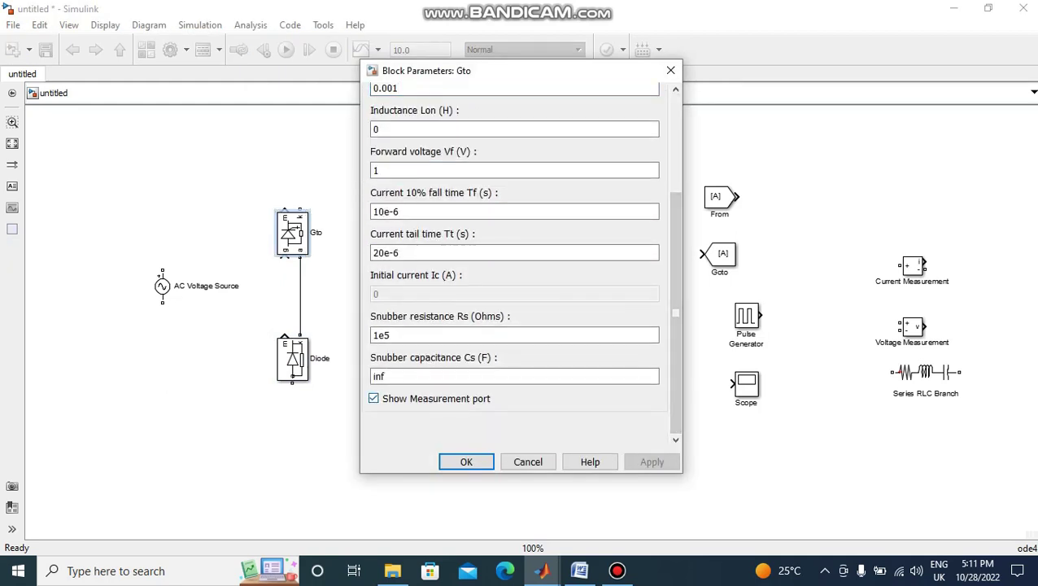
pyautogui.click(466, 461)
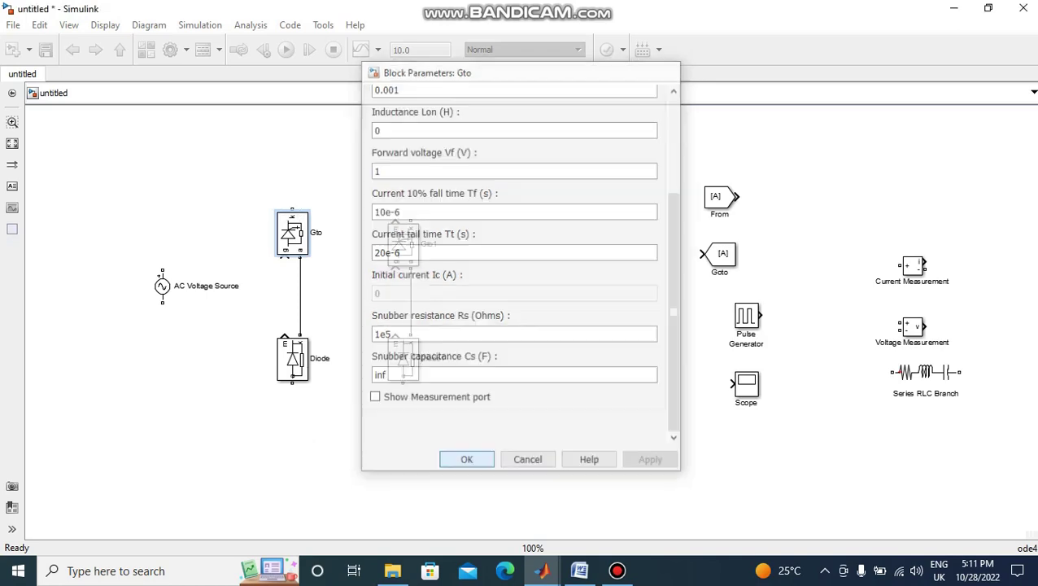
# Turn off the Show Measurement port option for Gto1 and align the block level with the first Gto
pyautogui.doubleClick(404, 244)
pyautogui.moveTo(675, 215); pyautogui.dragTo(675, 312)
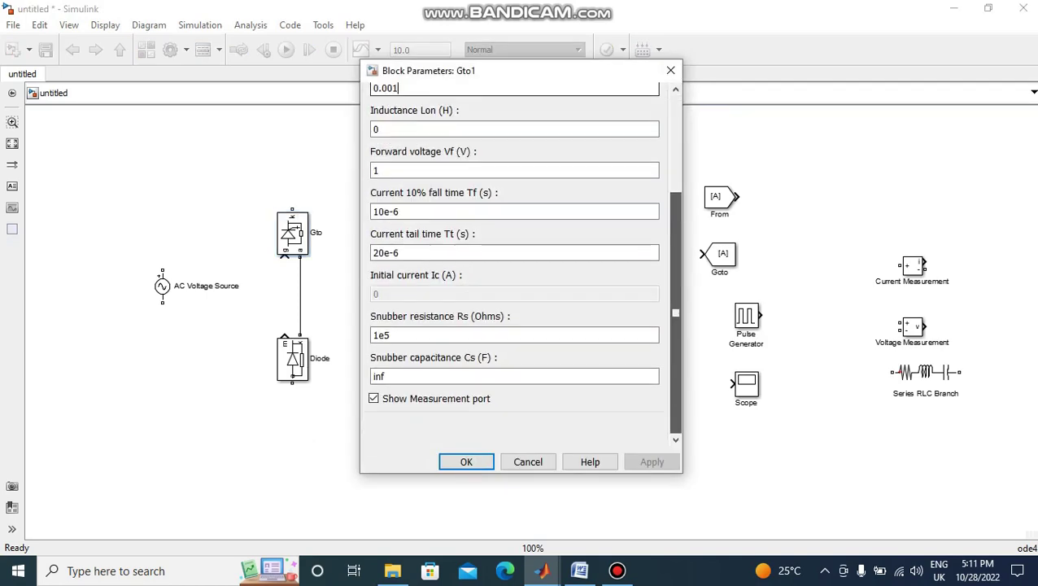
pyautogui.click(373, 398)
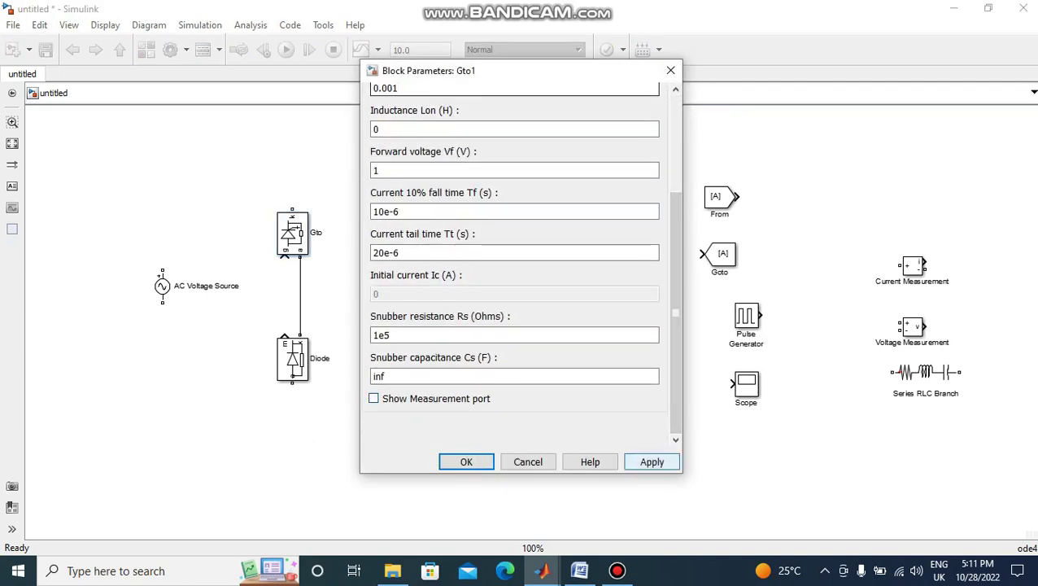
pyautogui.click(651, 461)
pyautogui.click(466, 461)
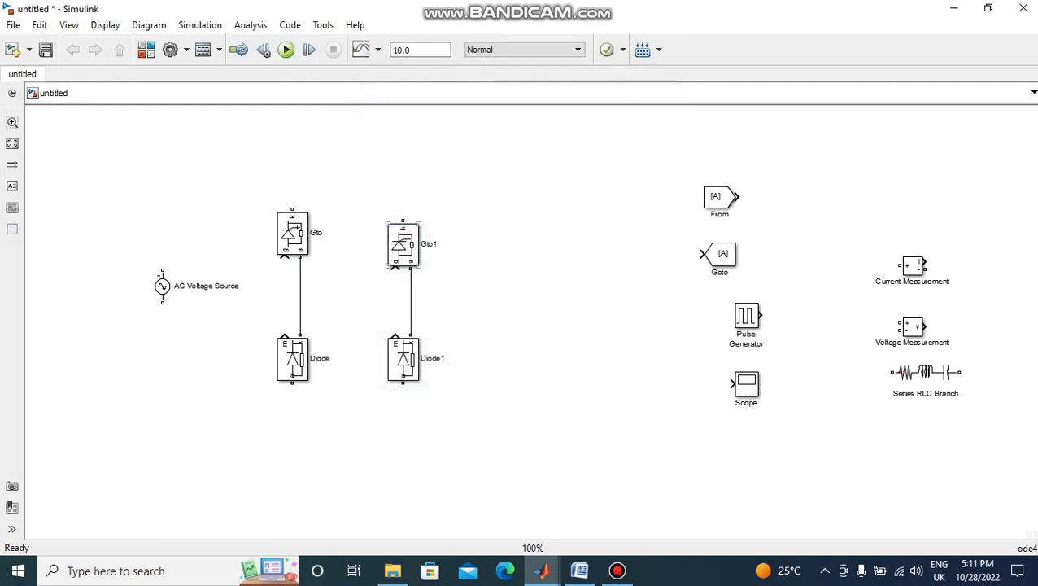
pyautogui.moveTo(404, 242); pyautogui.dragTo(403, 232)
# Place the Series RLC Branch beside the second thyristor leg and make it a vertical resistor with branch type R
pyautogui.click(926, 372)
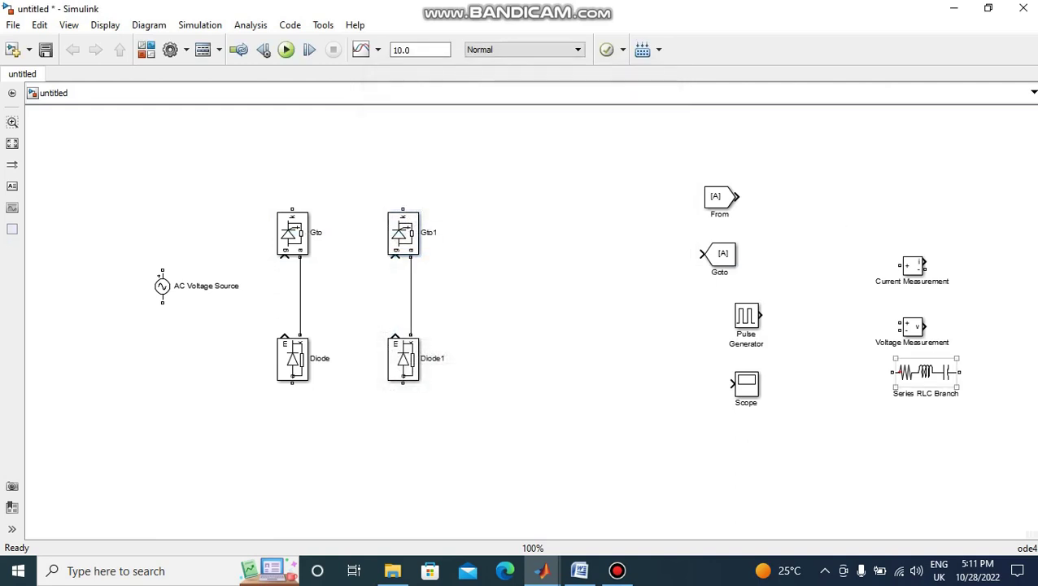
pyautogui.moveTo(926, 371); pyautogui.dragTo(509, 277)
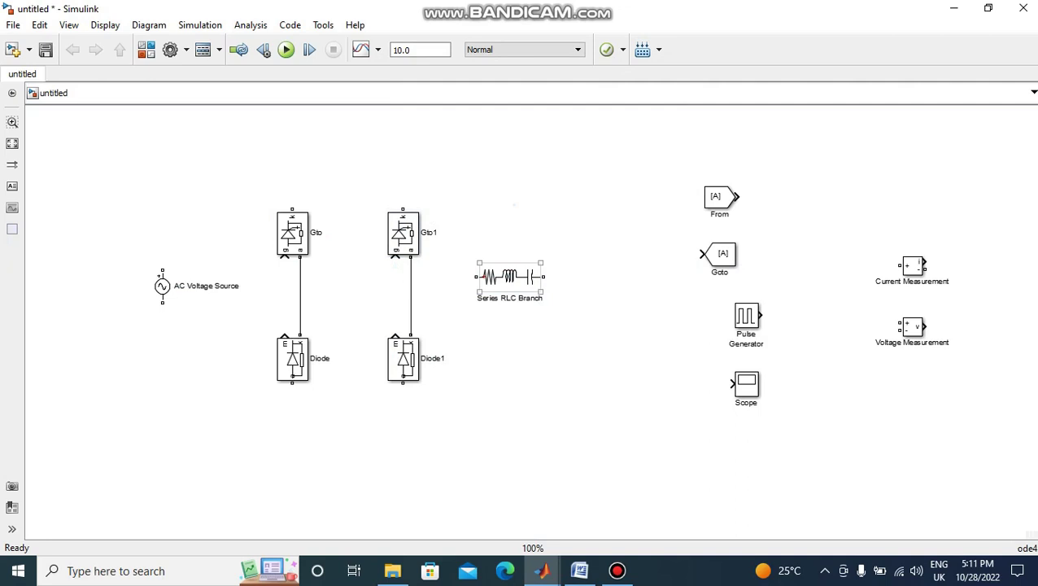
pyautogui.doubleClick(509, 276)
pyautogui.click(550, 207)
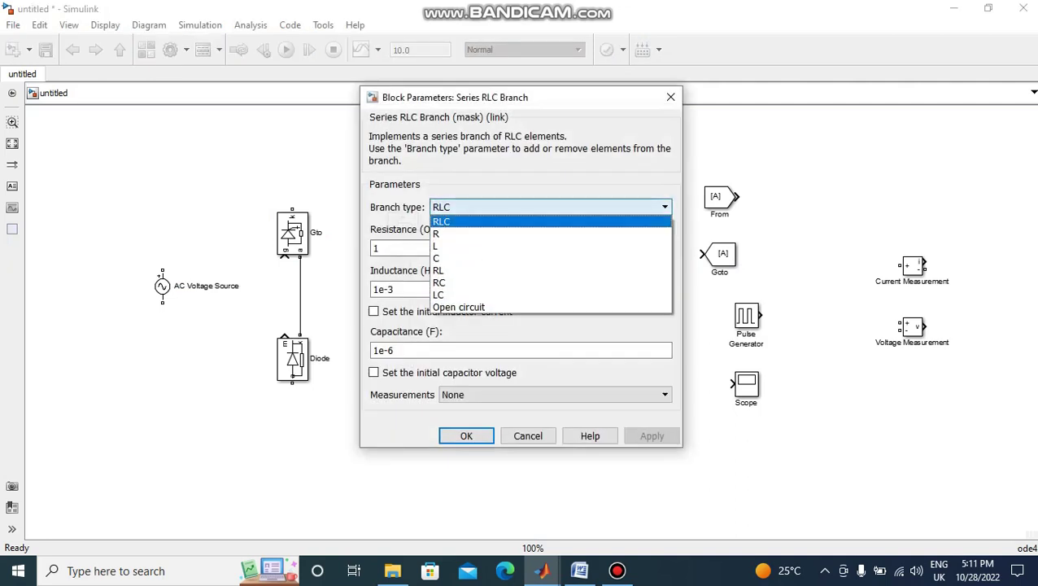
pyautogui.click(456, 234)
pyautogui.click(651, 313)
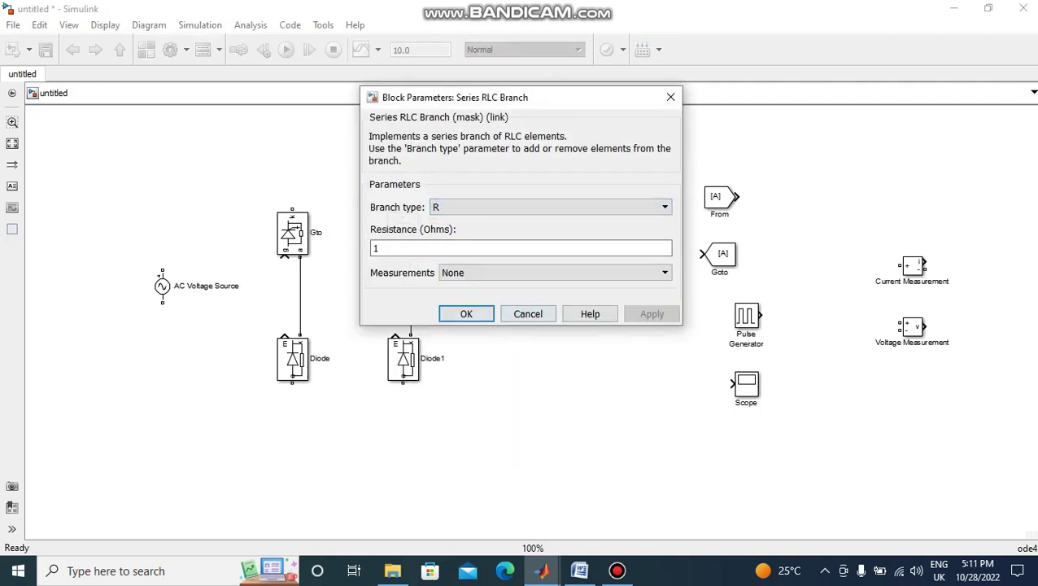
pyautogui.click(465, 313)
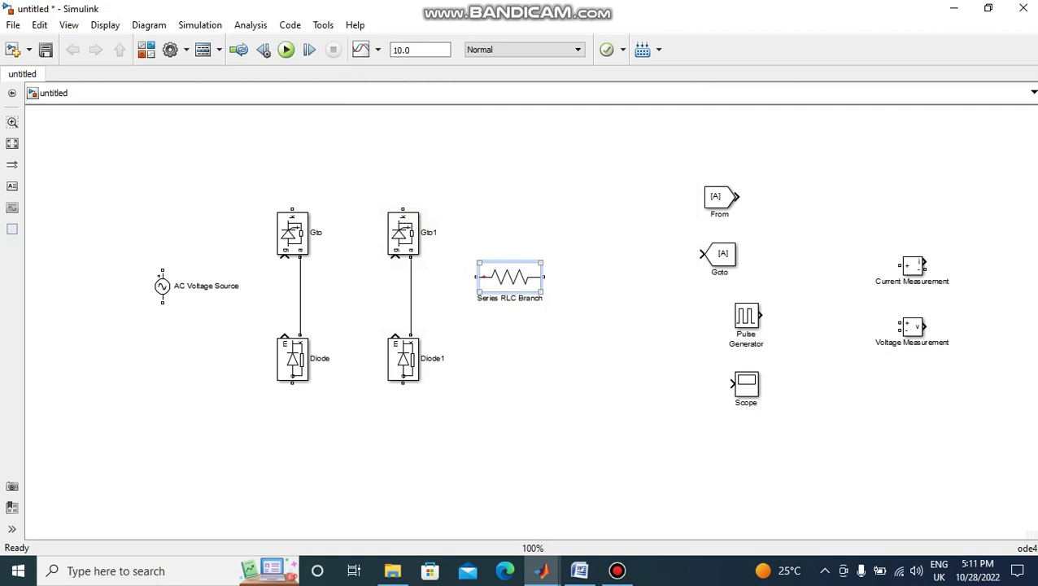
pyautogui.hotkey('ctrl', 'r')
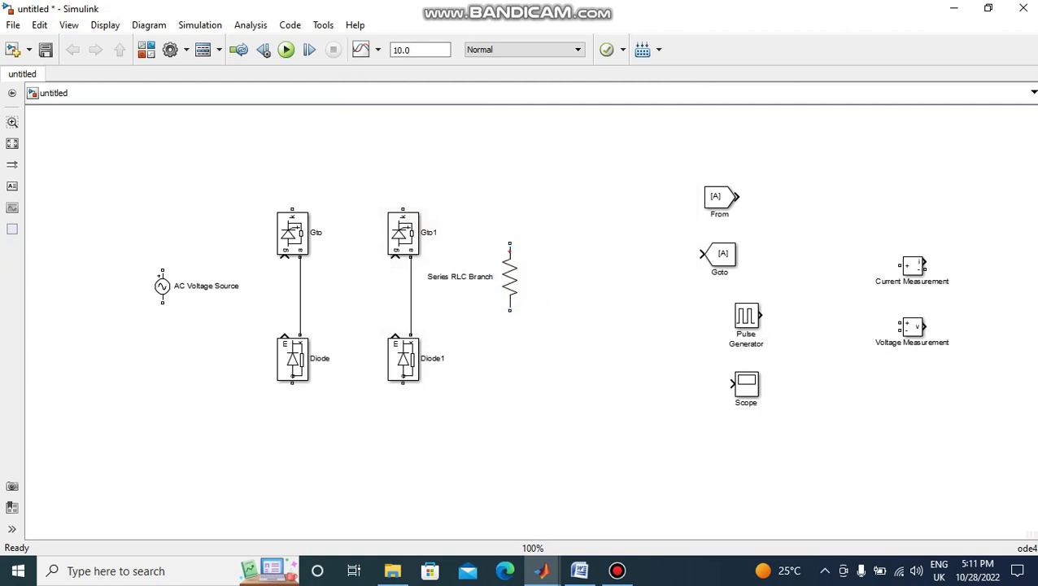
# Wire the AC source's upper terminal to the cathodes of both Gtos and its lower terminal to the anodes of both diodes
pyautogui.moveTo(161, 271); pyautogui.dragTo(292, 209)
pyautogui.moveTo(228, 201); pyautogui.dragTo(228, 165)
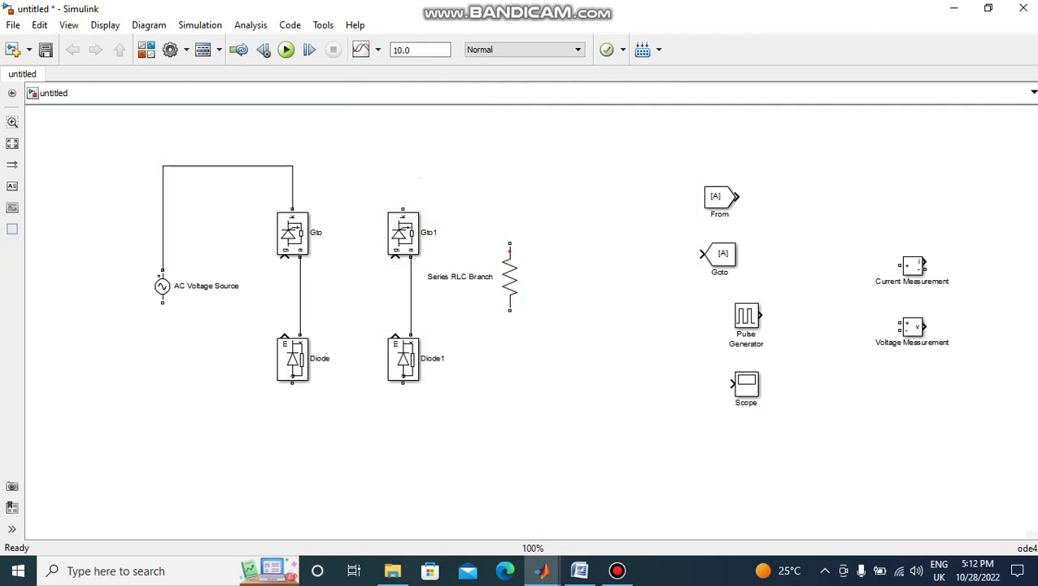
pyautogui.moveTo(402, 210); pyautogui.dragTo(292, 166)
pyautogui.moveTo(162, 302); pyautogui.dragTo(402, 383)
pyautogui.moveTo(280, 392); pyautogui.dragTo(280, 446)
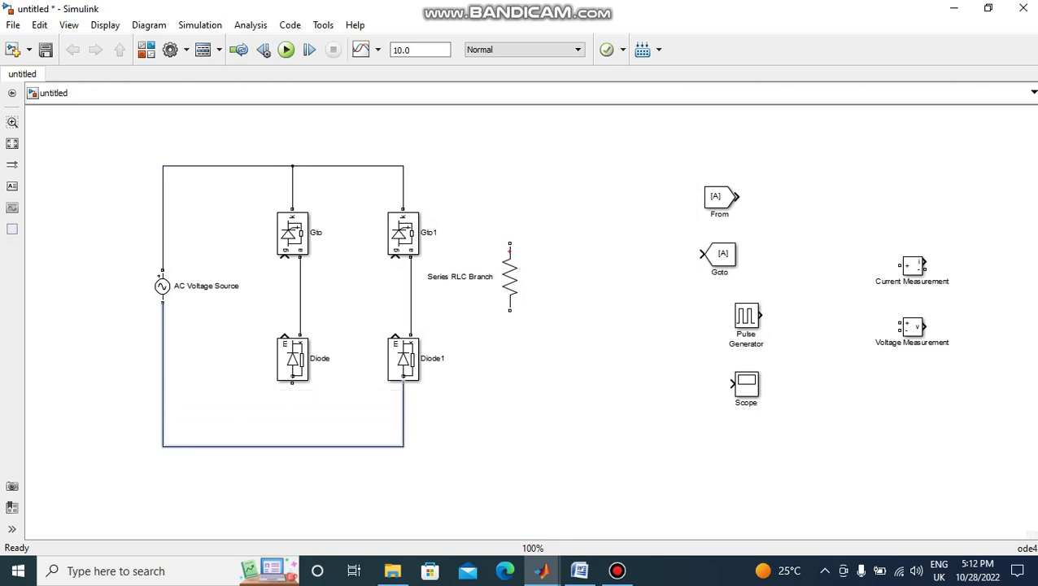
pyautogui.moveTo(292, 381); pyautogui.dragTo(292, 446)
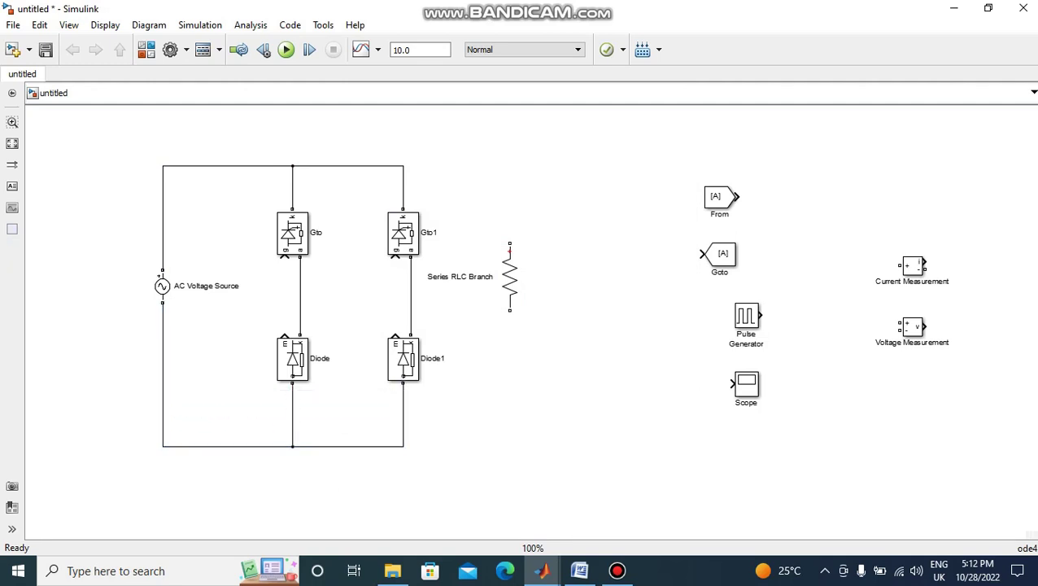
# Delete the unconnected wire above the resistor and connect the Current Measurement block's positive input to the upper rail at Gto1
pyautogui.moveTo(509, 244); pyautogui.dragTo(454, 177)
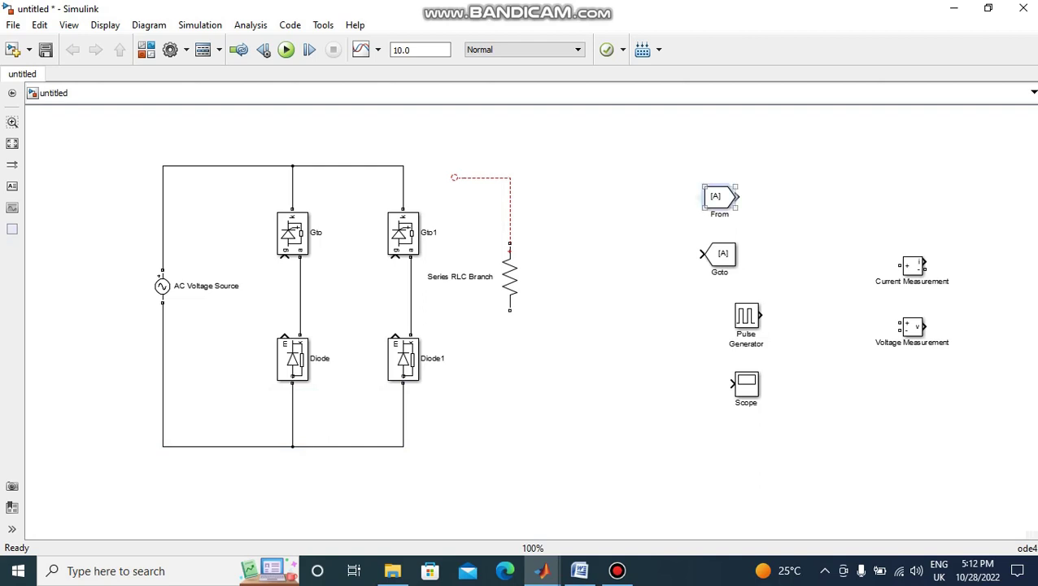
pyautogui.moveTo(911, 266); pyautogui.dragTo(442, 155)
pyautogui.click(488, 177)
pyautogui.press('Delete')
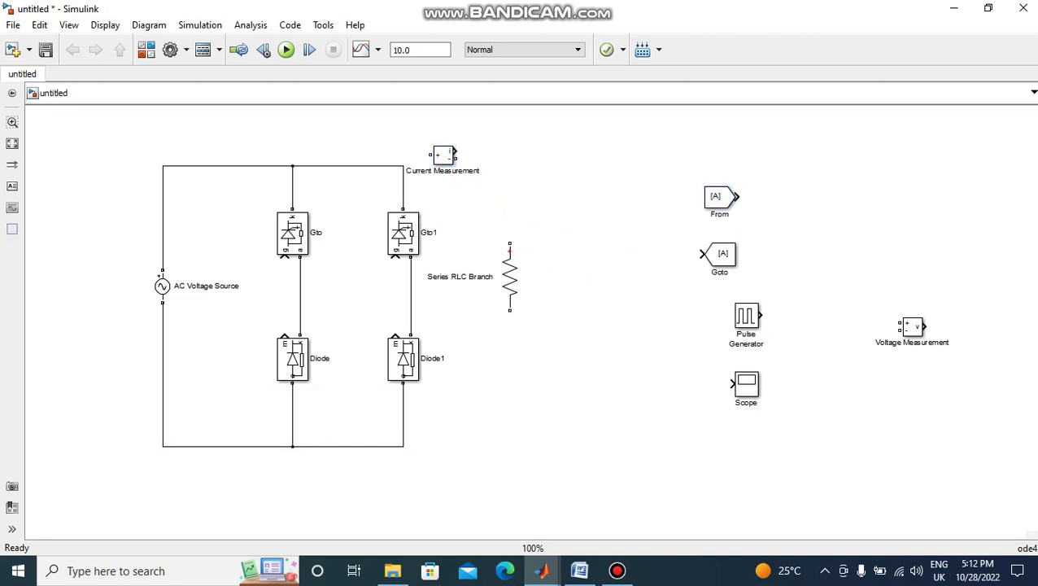
pyautogui.click(443, 155)
pyautogui.moveTo(444, 155); pyautogui.dragTo(402, 165)
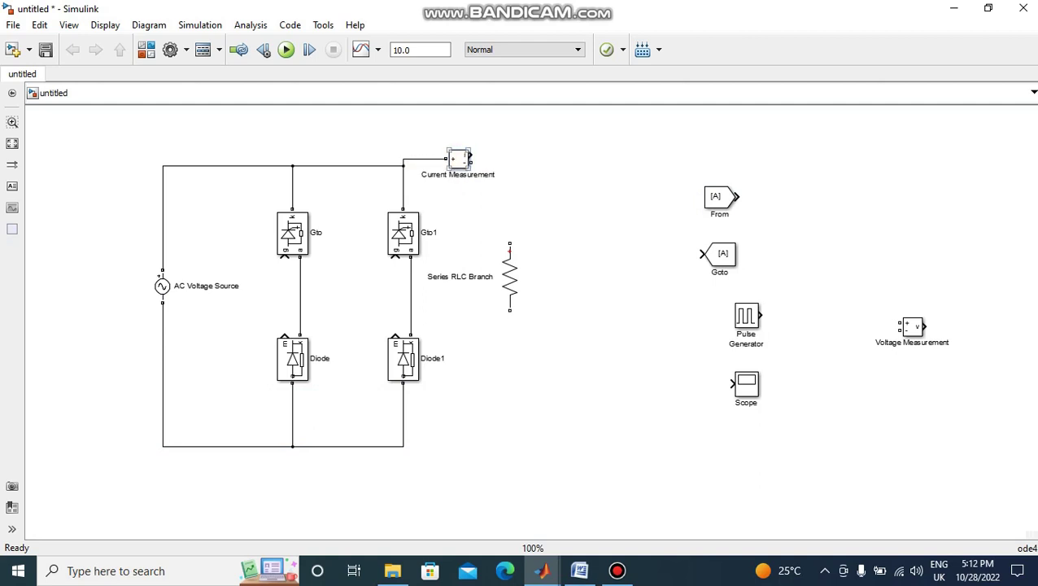
# Wire the resistor between the Current Measurement output and the lower rail, and align the Current Measurement block with the upper rail
pyautogui.moveTo(471, 155)
pyautogui.mouseDown()
pyautogui.moveTo(511, 208)
pyautogui.moveTo(510, 244)
pyautogui.mouseUp()
pyautogui.moveTo(510, 309); pyautogui.dragTo(402, 446)
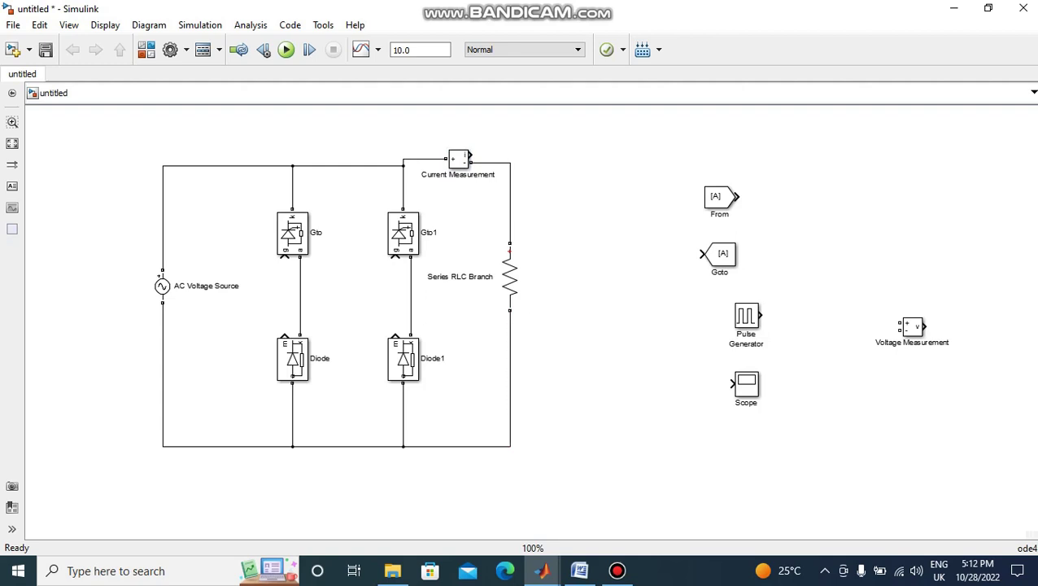
pyautogui.moveTo(458, 159); pyautogui.dragTo(460, 167)
# Place the Voltage Measurement block beside the resistor and connect its two inputs across the resistor
pyautogui.click(910, 325)
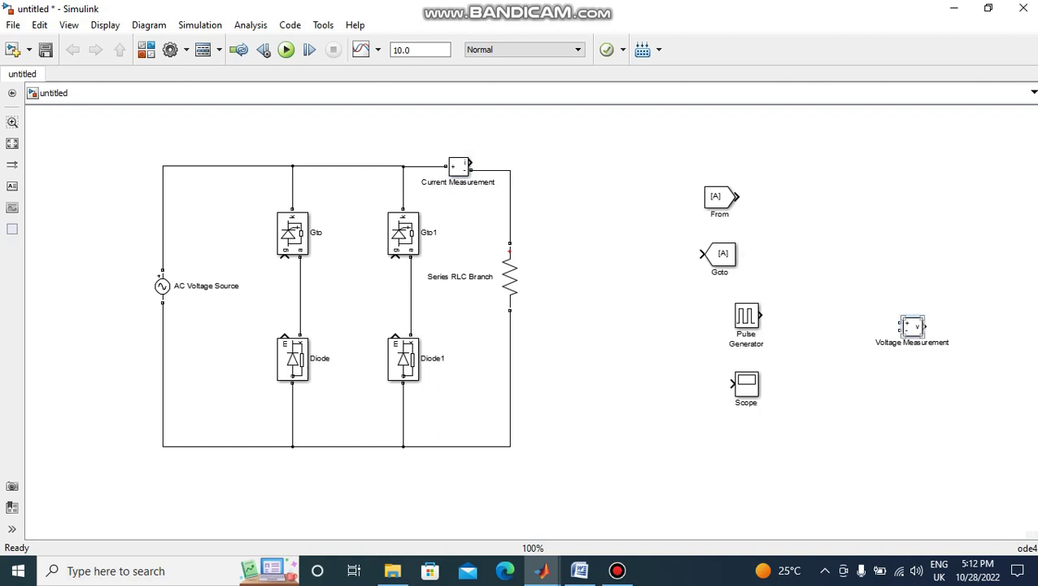
pyautogui.moveTo(910, 325)
pyautogui.mouseDown()
pyautogui.moveTo(650, 314)
pyautogui.moveTo(603, 299)
pyautogui.moveTo(528, 204)
pyautogui.moveTo(514, 203)
pyautogui.moveTo(510, 242)
pyautogui.moveTo(534, 219)
pyautogui.mouseUp()
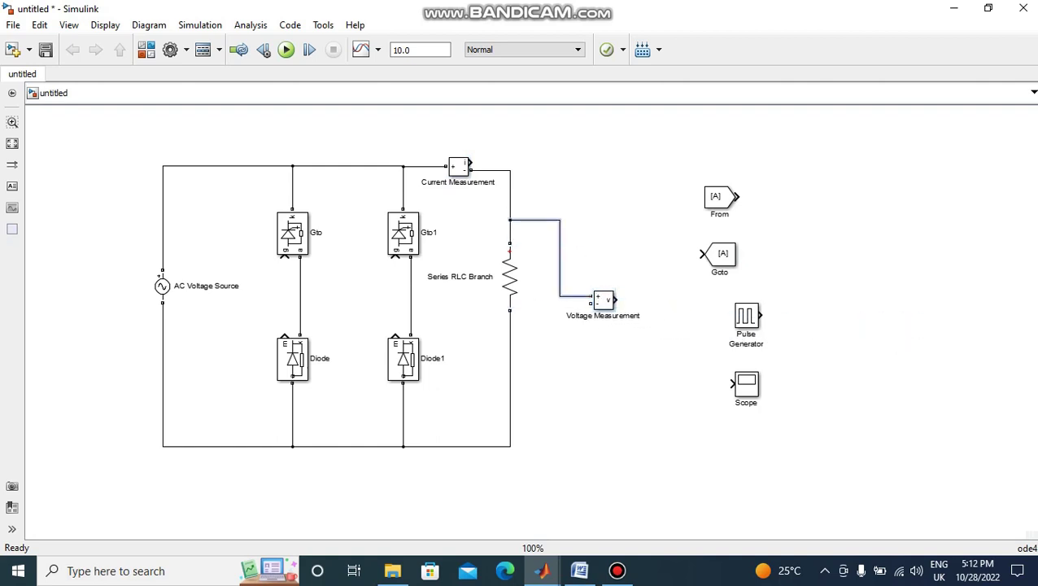
pyautogui.moveTo(577, 302); pyautogui.dragTo(534, 352)
# Move the From, Goto, Pulse Generator and Scope blocks farther away from the circuit to free up space
pyautogui.click(671, 210)
pyautogui.click(734, 253)
pyautogui.moveTo(720, 254); pyautogui.dragTo(843, 235)
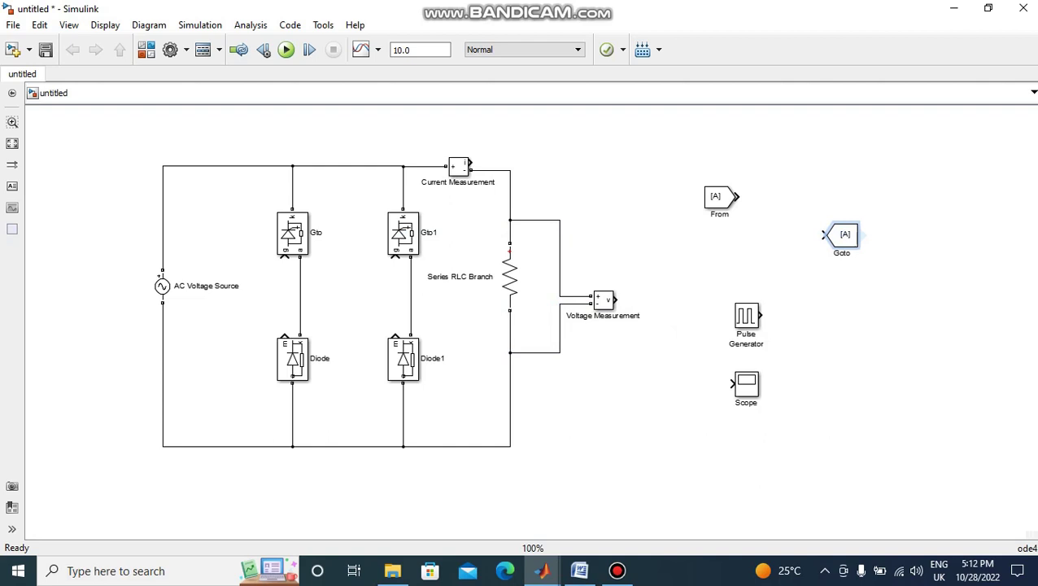
pyautogui.moveTo(719, 196); pyautogui.dragTo(809, 189)
pyautogui.click(745, 316)
pyautogui.moveTo(746, 315); pyautogui.dragTo(856, 302)
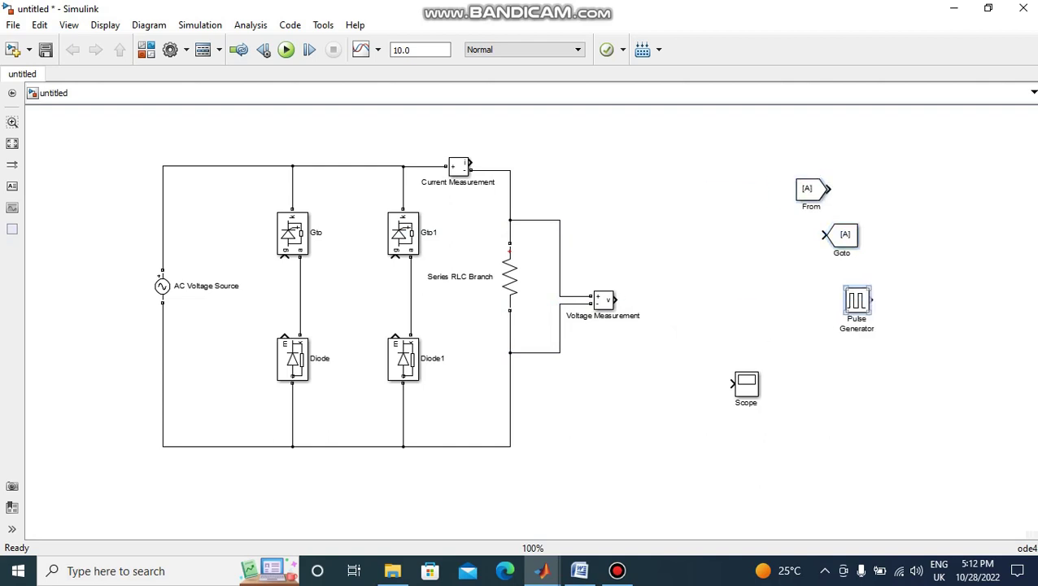
pyautogui.click(746, 385)
pyautogui.moveTo(746, 385); pyautogui.dragTo(857, 389)
# Place a copy of the Voltage Measurement block beside the AC Voltage Source and wire its two inputs across the source
pyautogui.click(603, 300)
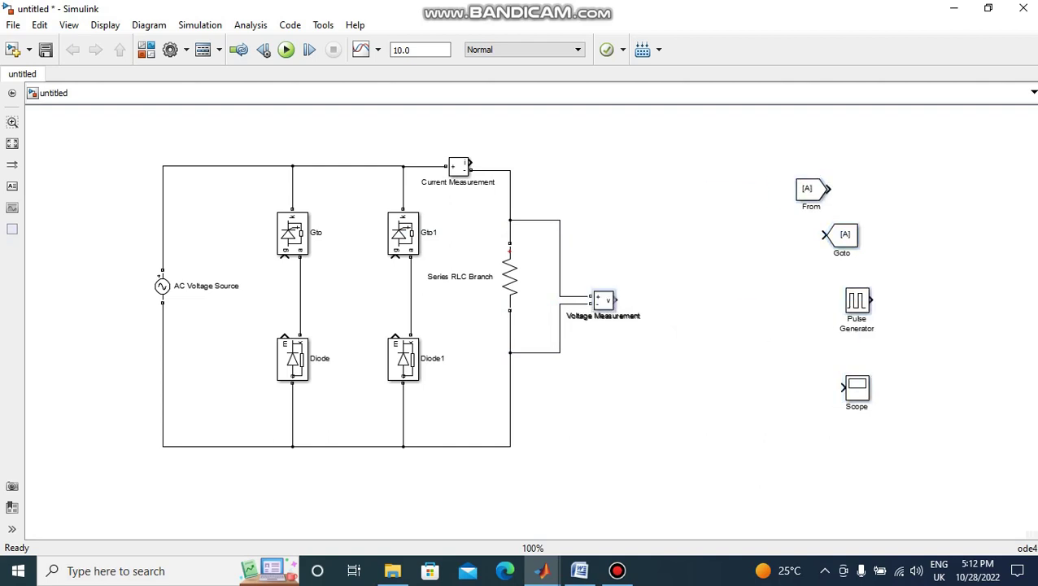
pyautogui.moveTo(603, 300); pyautogui.dragTo(189, 238)
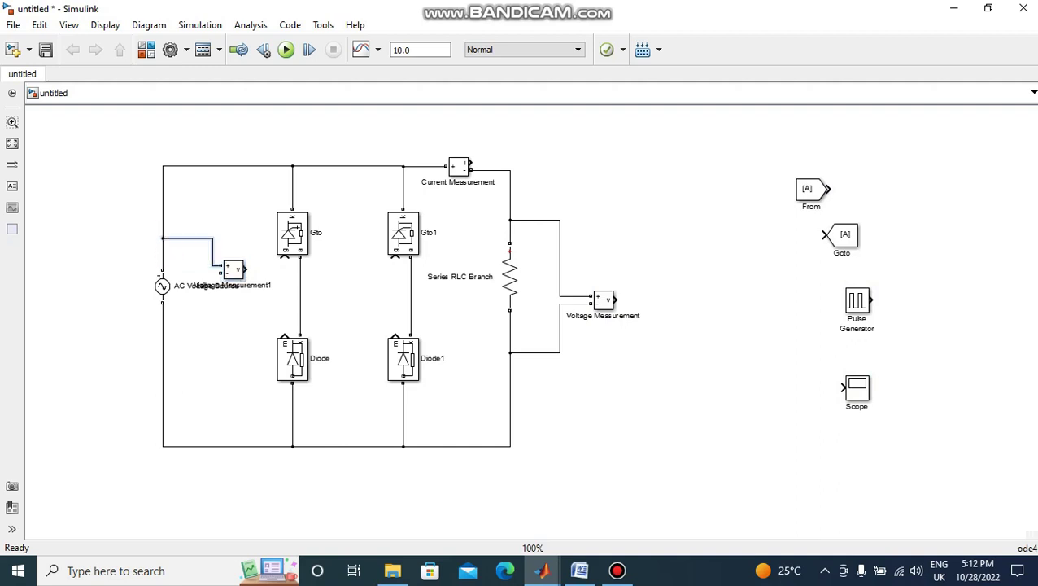
pyautogui.moveTo(221, 273); pyautogui.dragTo(163, 321)
pyautogui.moveTo(179, 270); pyautogui.dragTo(179, 311)
pyautogui.click(234, 269)
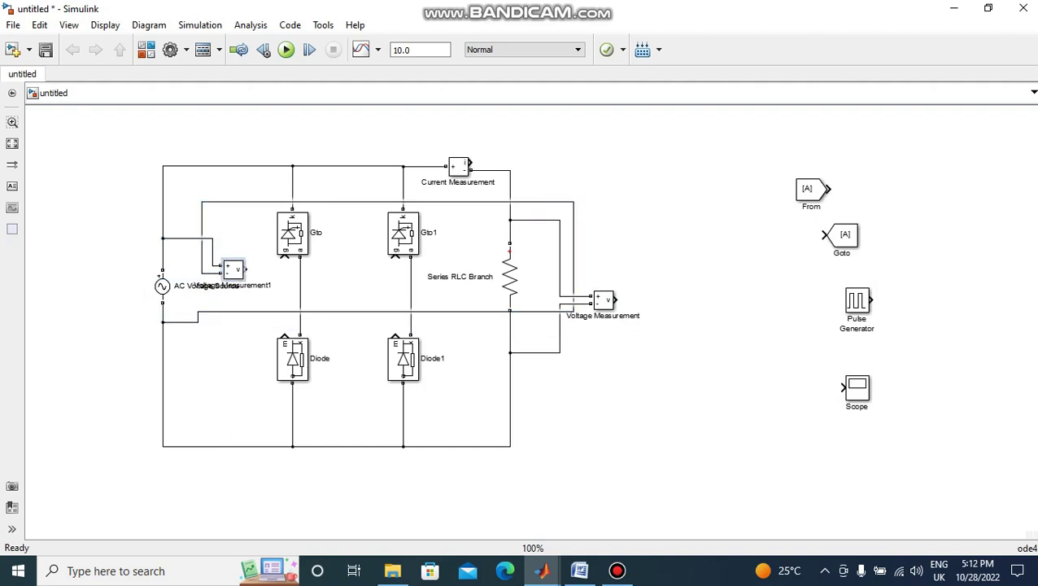
# Reroute the negative input wire of the source's Voltage Measurement block so it runs close to the AC Voltage Source
pyautogui.moveTo(573, 258); pyautogui.dragTo(222, 259)
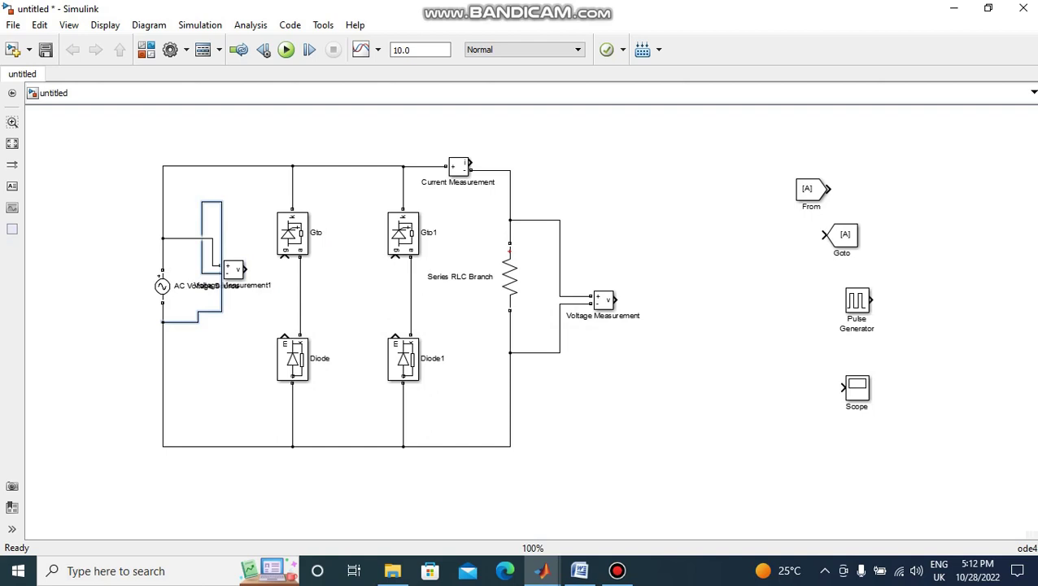
pyautogui.moveTo(212, 202); pyautogui.dragTo(212, 303)
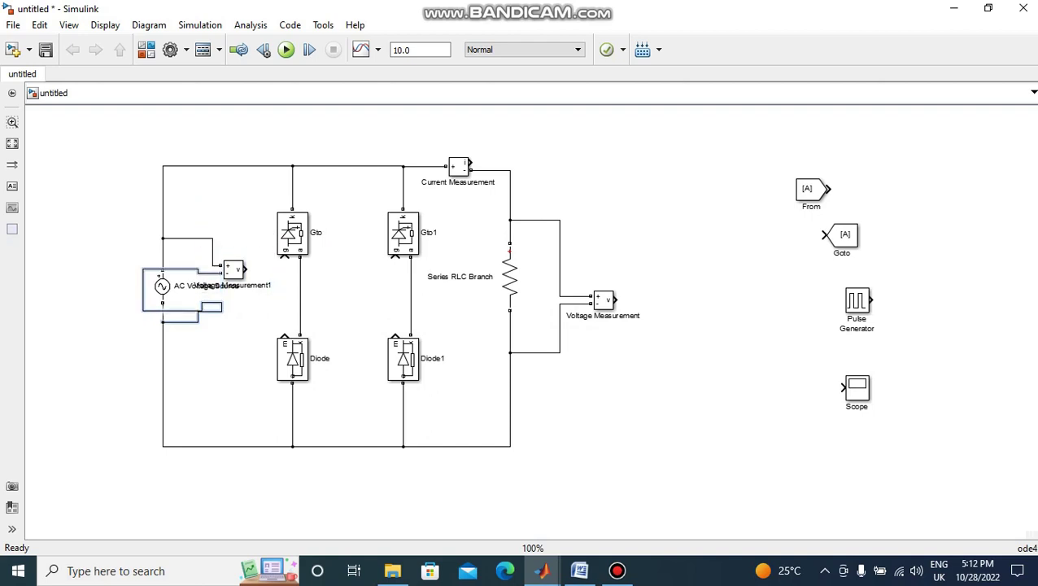
pyautogui.moveTo(143, 289); pyautogui.dragTo(198, 290)
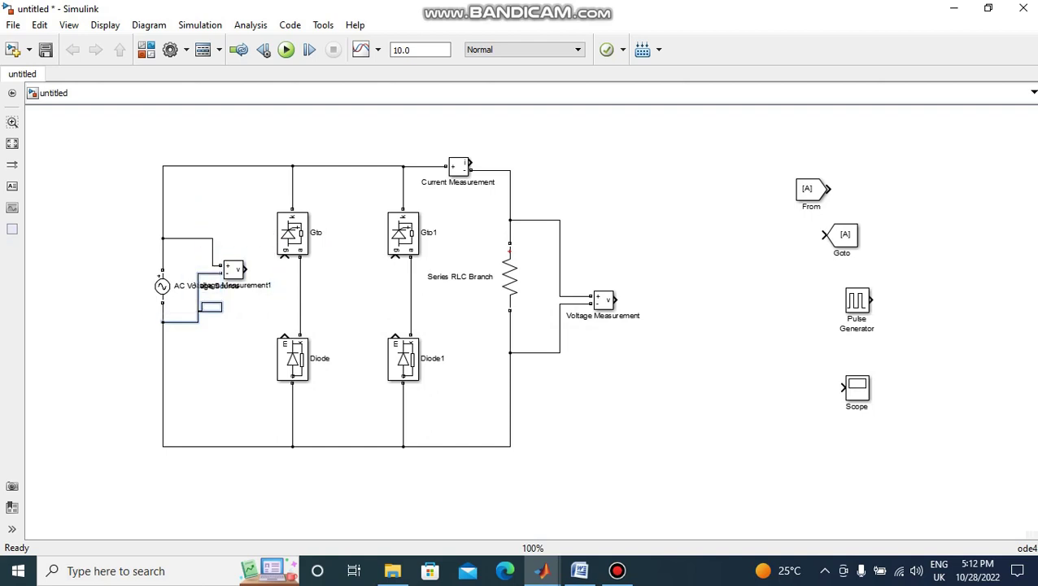
# Hide the block names of all blocks in the model
pyautogui.click(253, 197)
pyautogui.hotkey('ctrl', 'a')
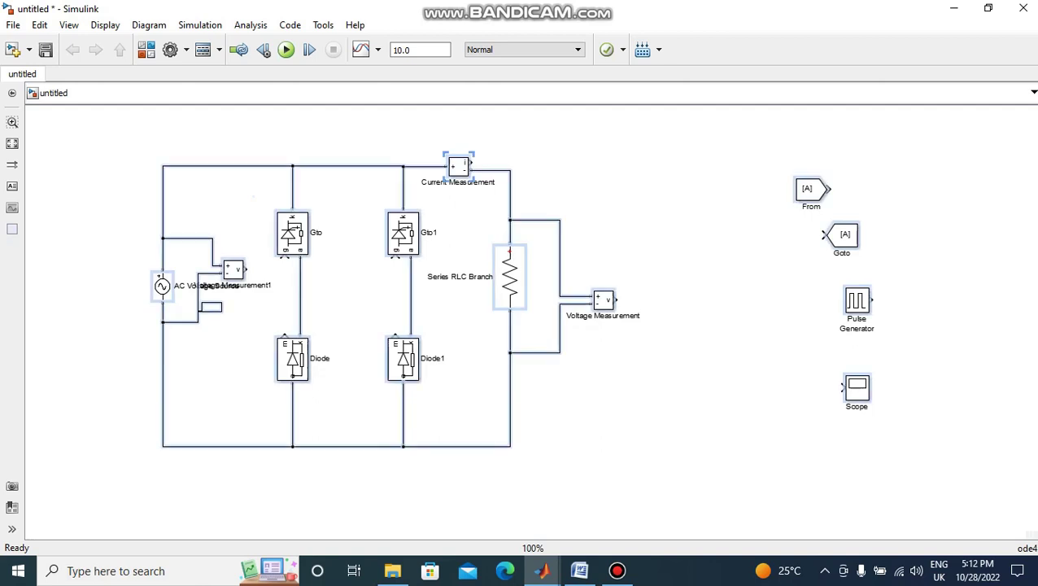
pyautogui.rightClick(234, 269)
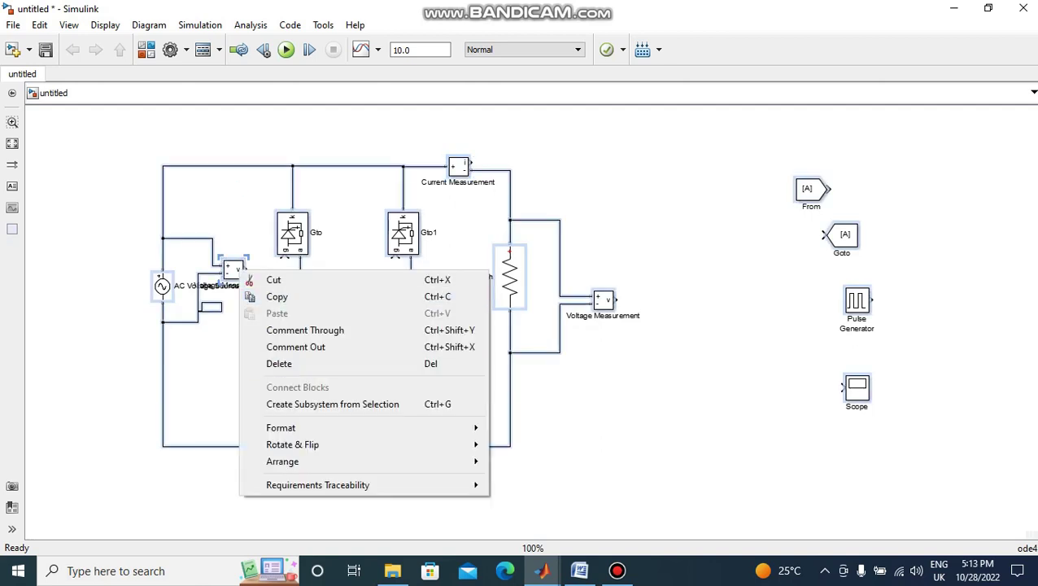
pyautogui.moveTo(455, 427)
pyautogui.click(545, 509)
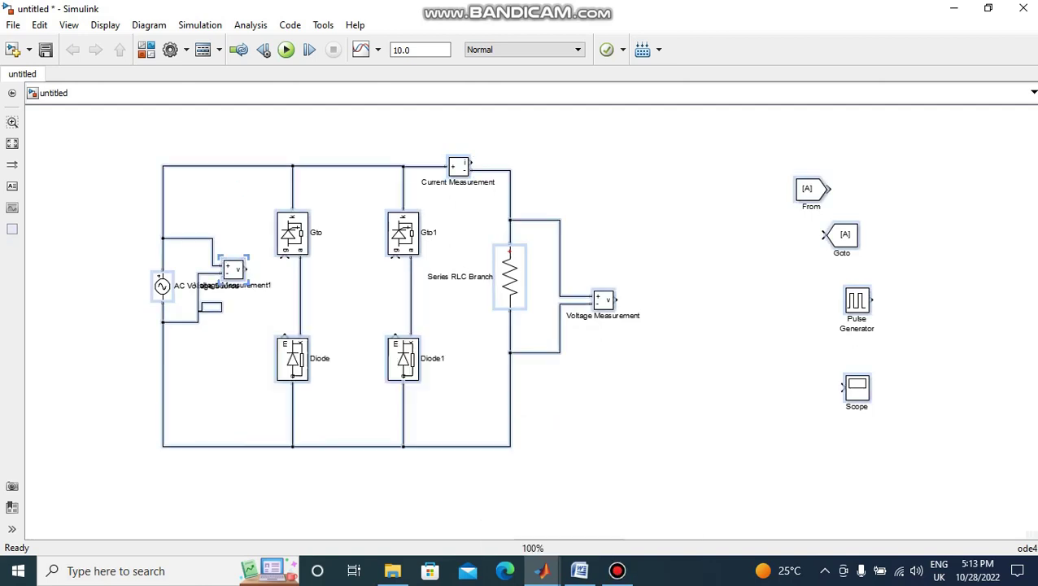
pyautogui.click(549, 456)
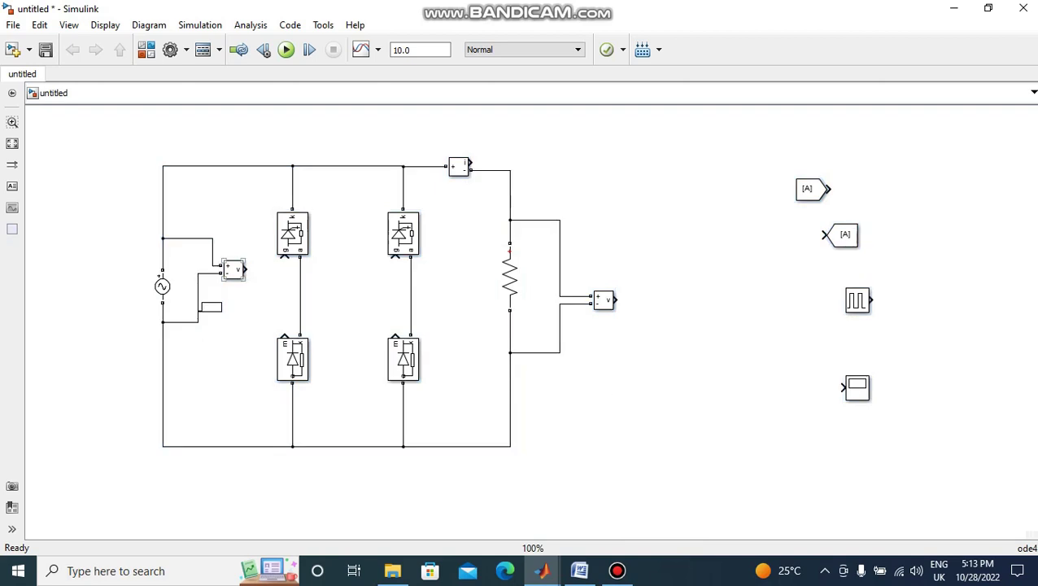
# Replace the looped negative input wire of the source's Voltage Measurement block with a direct connection and move the block closer to the source
pyautogui.moveTo(234, 270); pyautogui.dragTo(163, 339)
pyautogui.press('Delete')
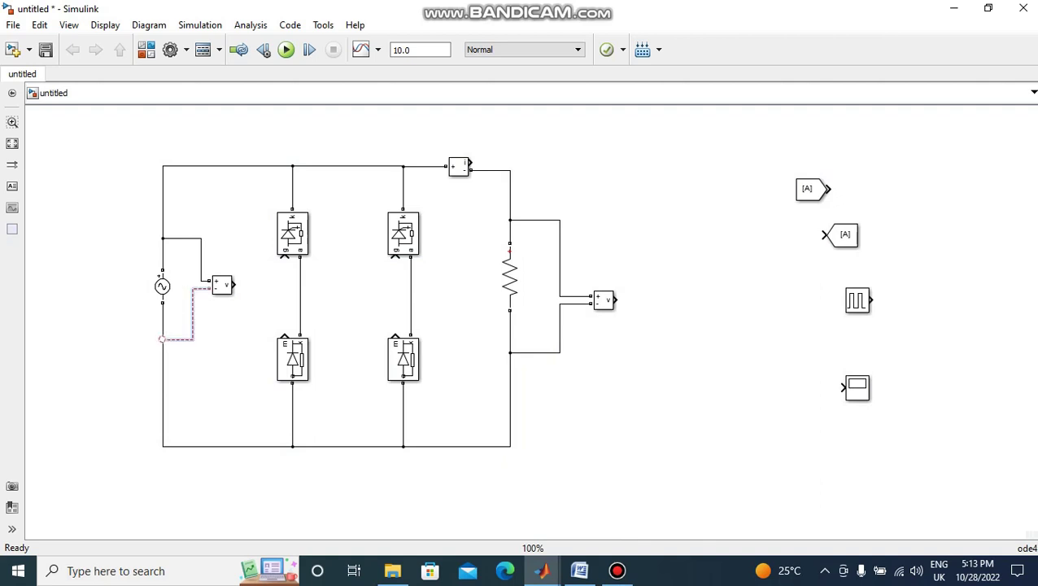
pyautogui.press('Delete')
pyautogui.moveTo(198, 290); pyautogui.dragTo(163, 331)
pyautogui.moveTo(221, 285); pyautogui.dragTo(199, 285)
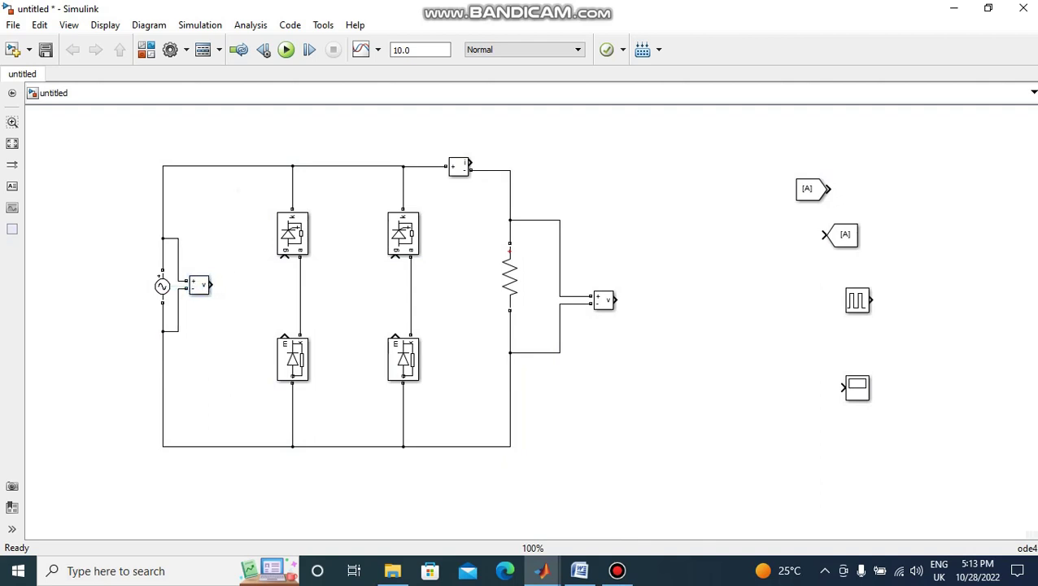
# Connect a copy of the Goto block [A] to each output of the source voltage, current and load voltage measurement blocks
pyautogui.moveTo(842, 234); pyautogui.dragTo(254, 283)
pyautogui.click(225, 284)
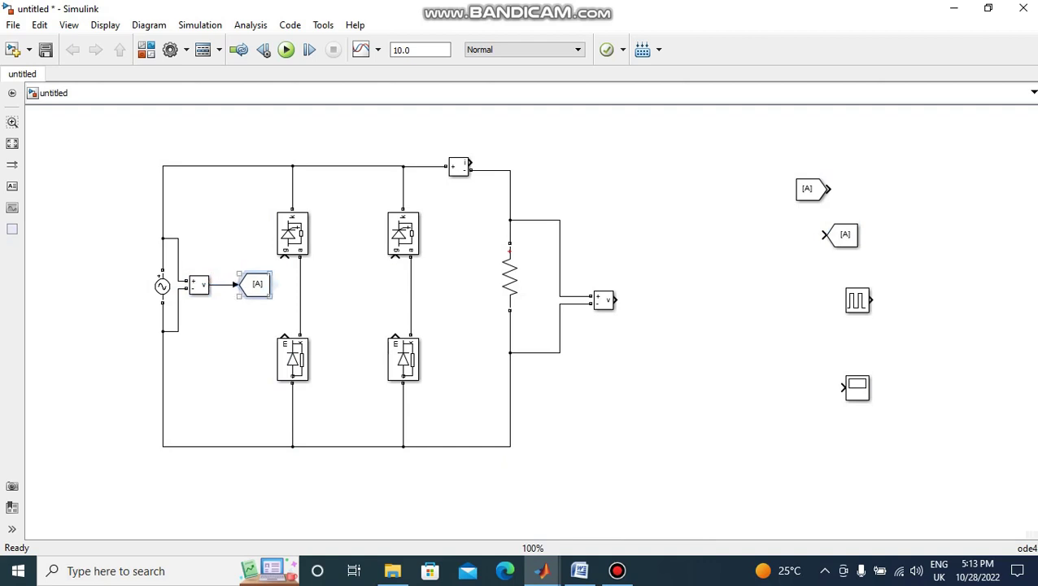
pyautogui.moveTo(256, 284); pyautogui.dragTo(544, 162)
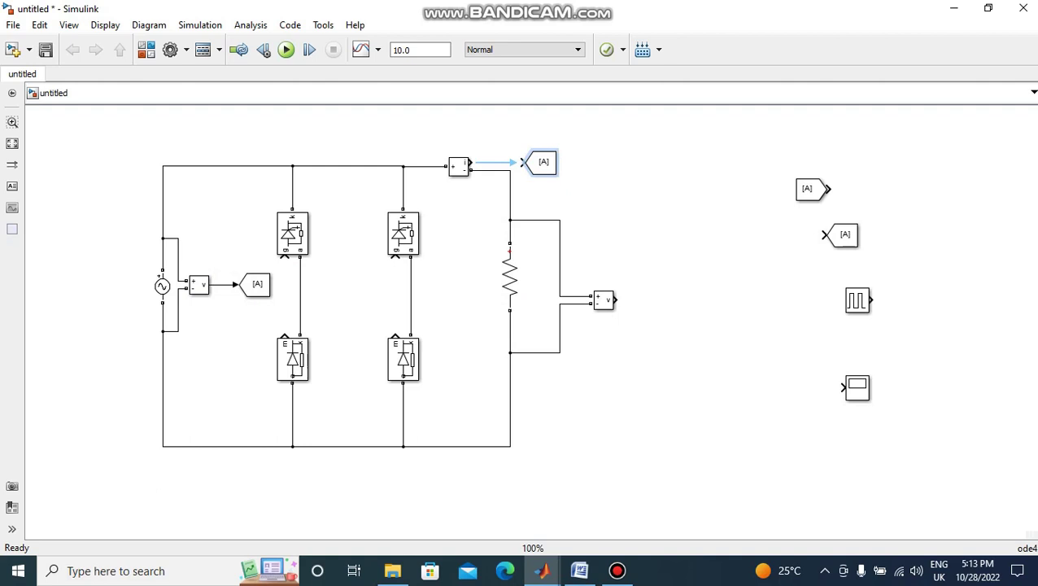
pyautogui.click(503, 162)
pyautogui.moveTo(543, 162); pyautogui.dragTo(645, 299)
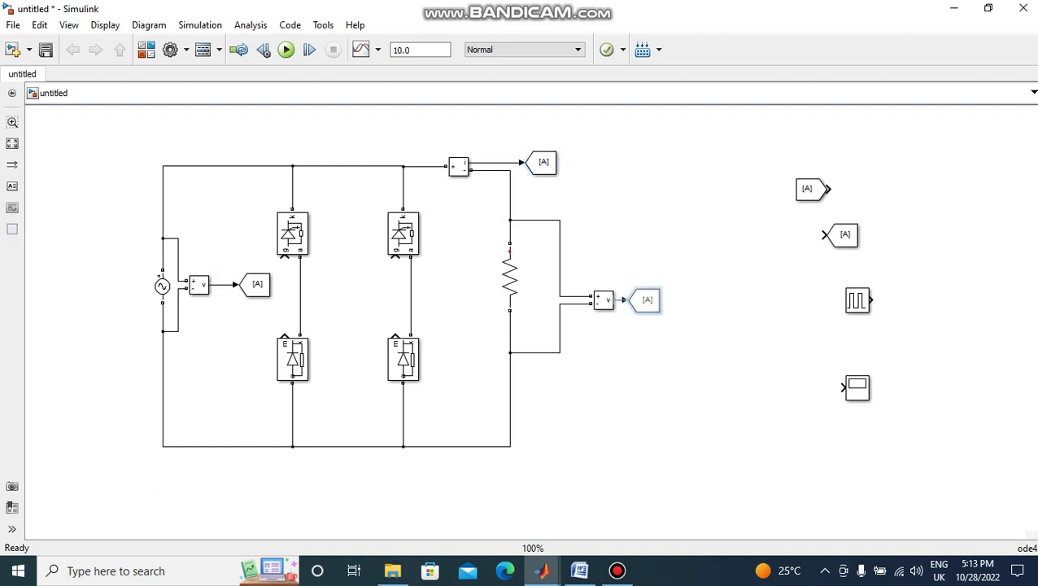
pyautogui.click(623, 300)
# Set the Scope's number of axes to 3 and enlarge its block to fit the three inputs
pyautogui.click(857, 388)
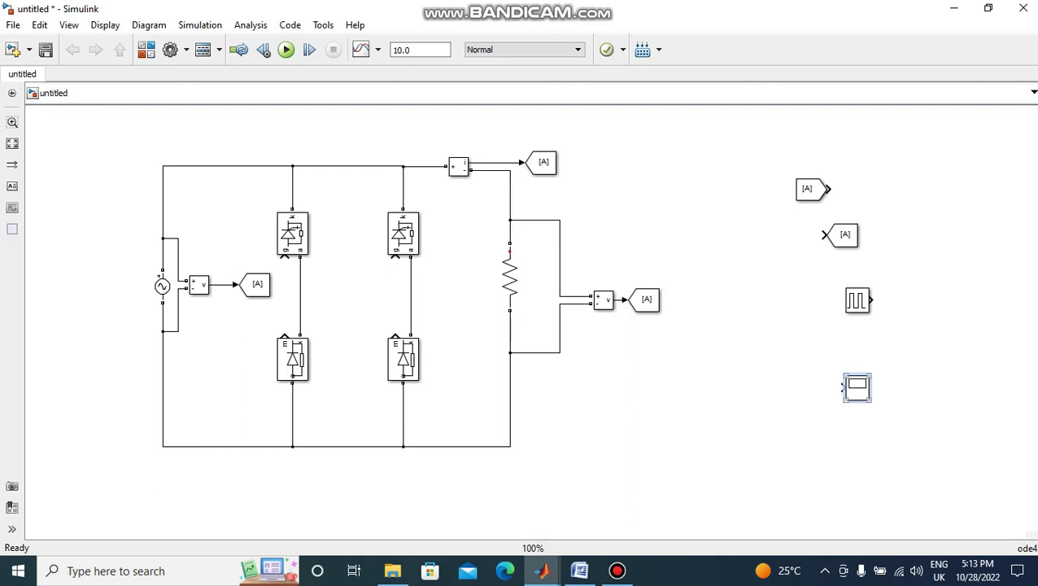
pyautogui.doubleClick(856, 388)
pyautogui.moveTo(858, 300); pyautogui.dragTo(692, 306)
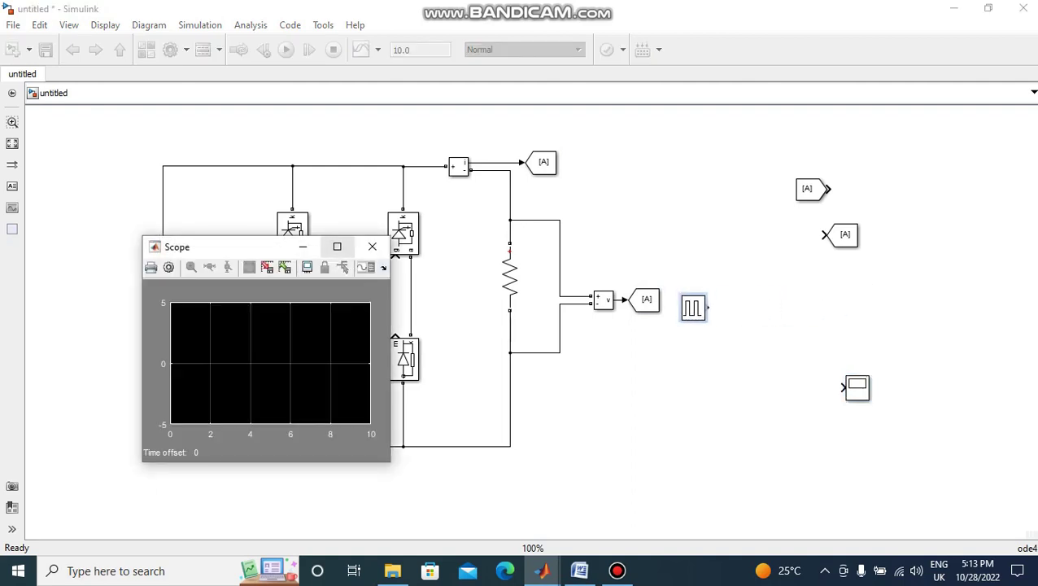
pyautogui.click(337, 246)
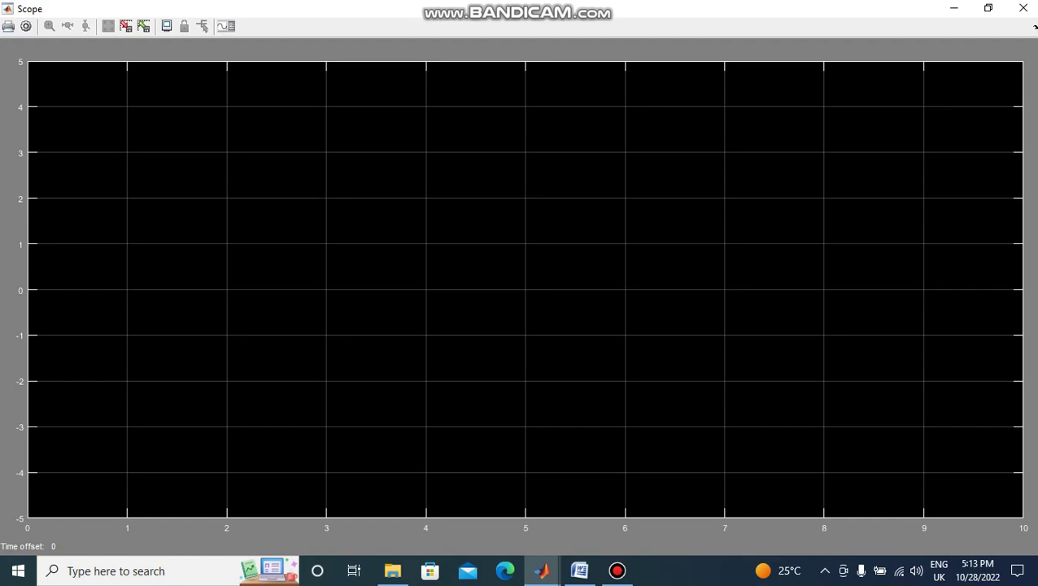
pyautogui.click(26, 26)
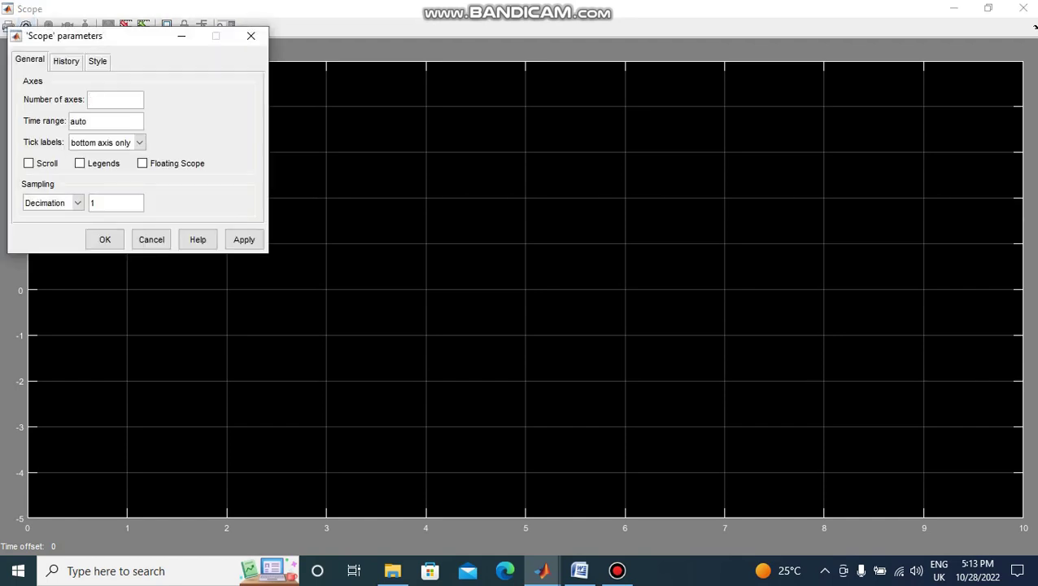
pyautogui.write('3')
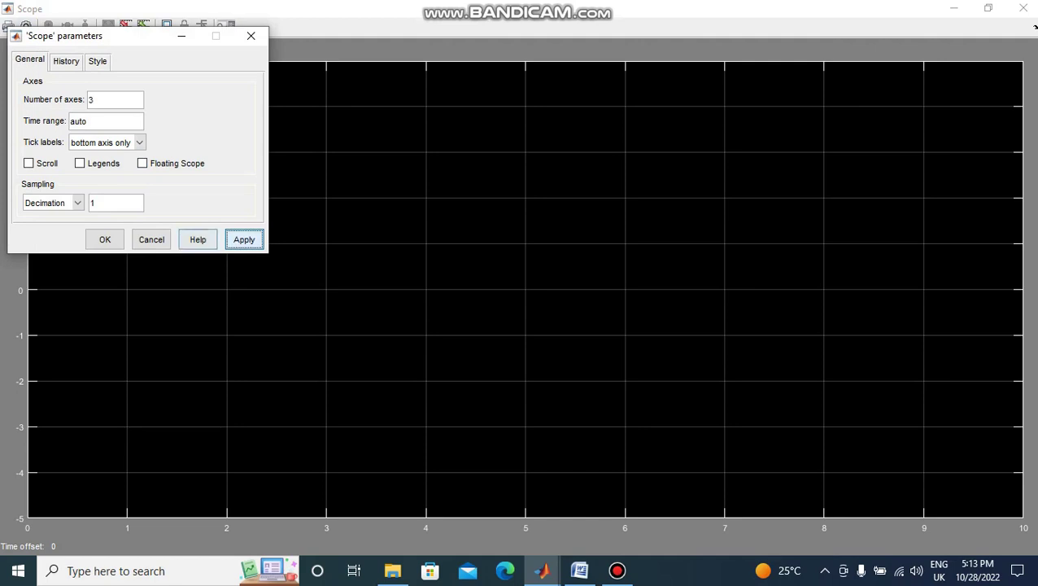
pyautogui.click(244, 239)
pyautogui.click(105, 239)
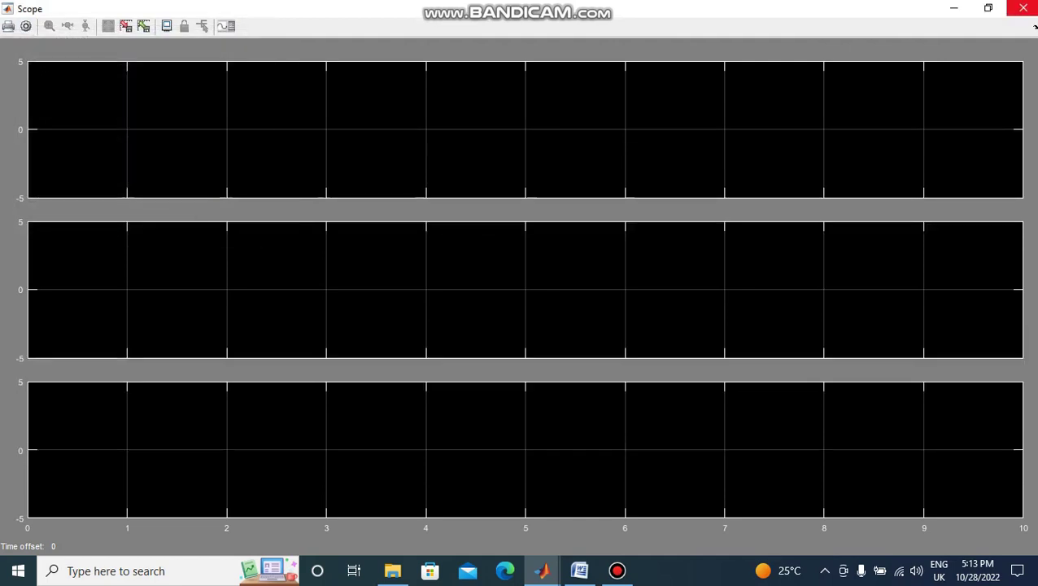
pyautogui.click(1024, 9)
pyautogui.click(856, 387)
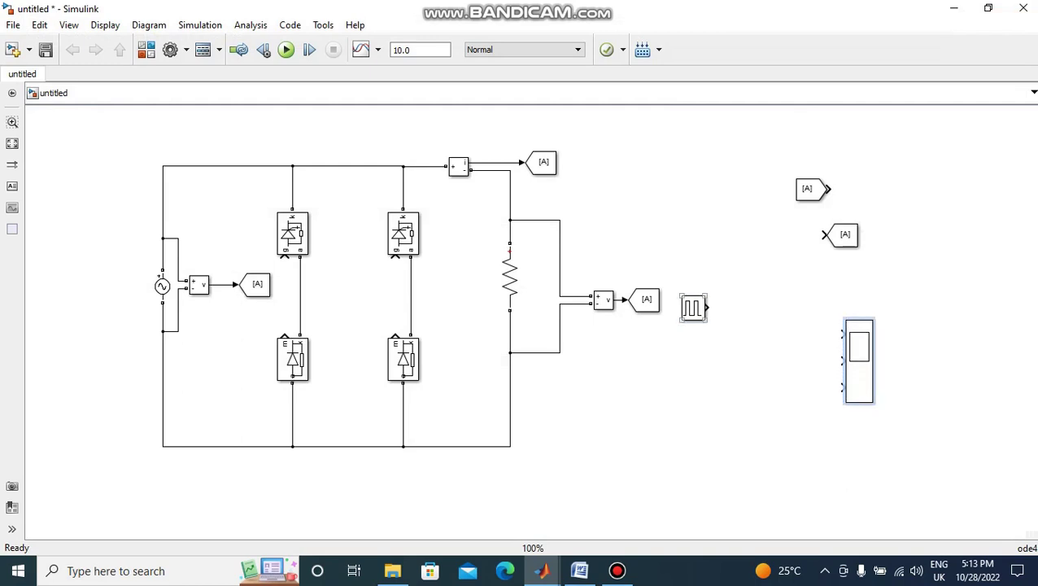
# Connect the Pulse Generator to the first thyristor's gate and a copy of it to the second's, moving the source's Goto block out of the way
pyautogui.moveTo(693, 308); pyautogui.dragTo(242, 258)
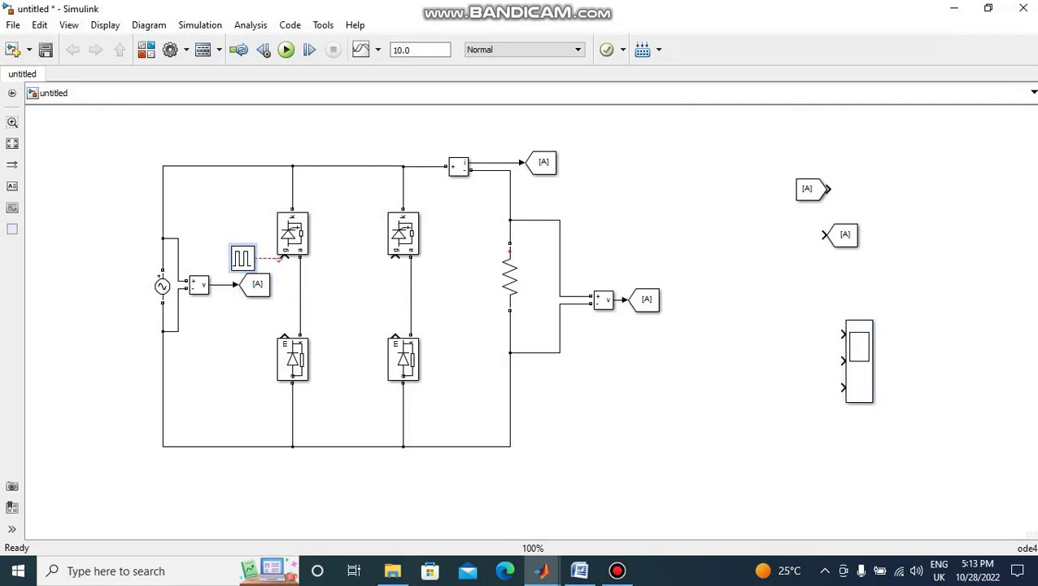
pyautogui.moveTo(256, 284); pyautogui.dragTo(246, 314)
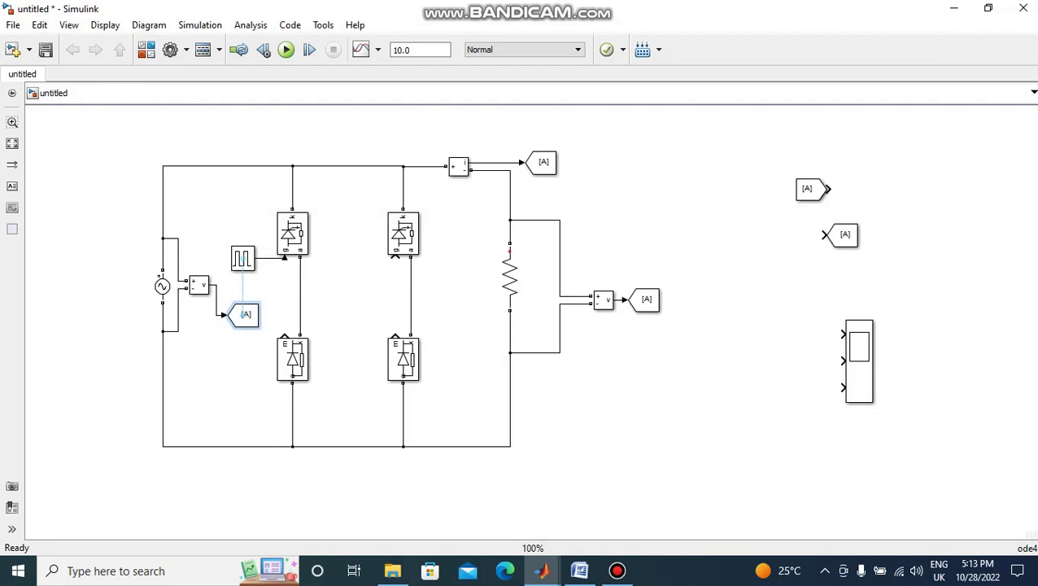
pyautogui.moveTo(243, 258); pyautogui.dragTo(396, 257)
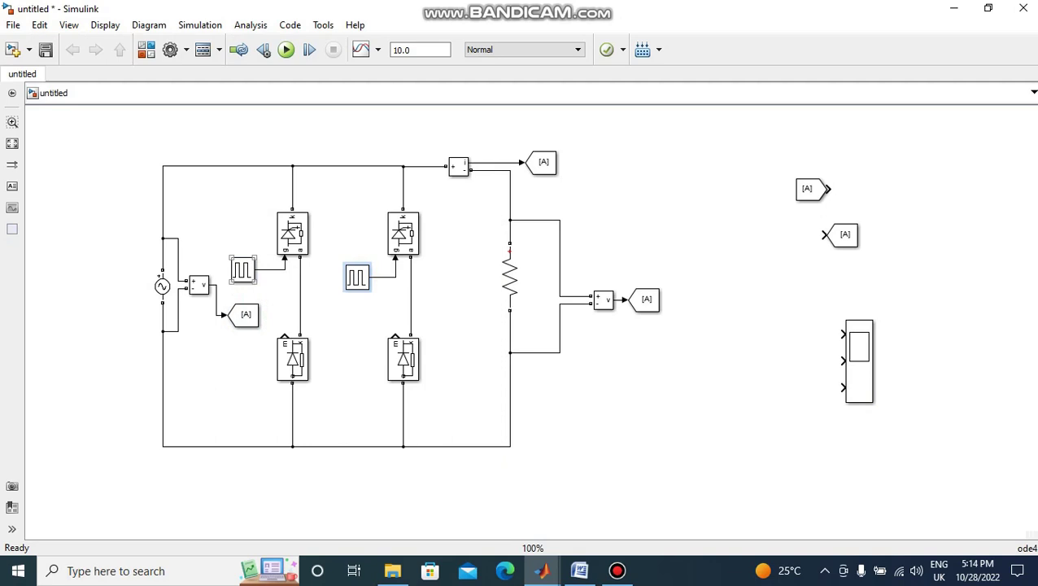
# Delete the wires joining the AC source to the upper and lower rails and to its Voltage Measurement block
pyautogui.click(228, 166)
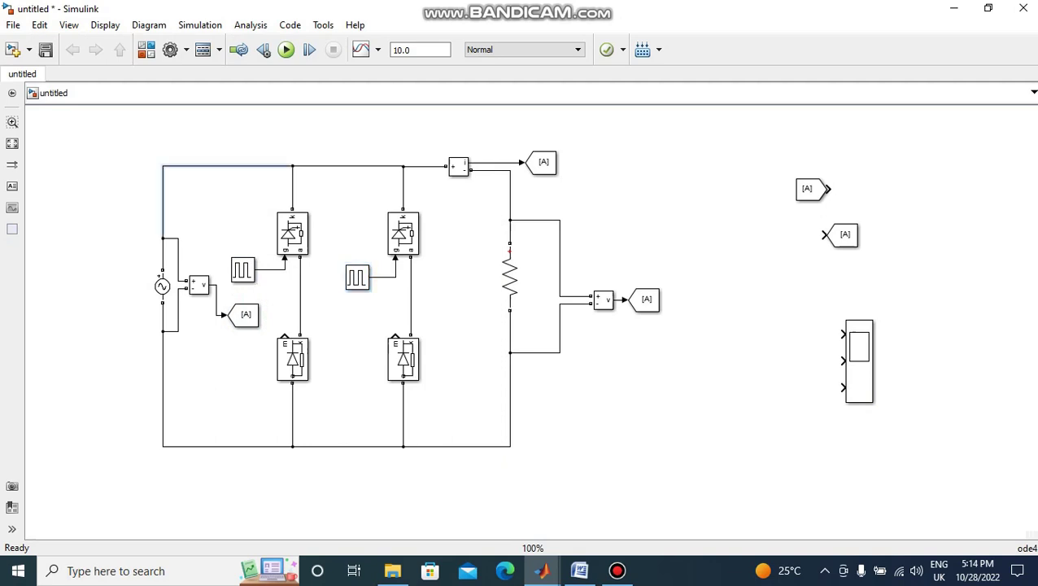
pyautogui.press('Delete')
pyautogui.click(215, 445)
pyautogui.press('Delete')
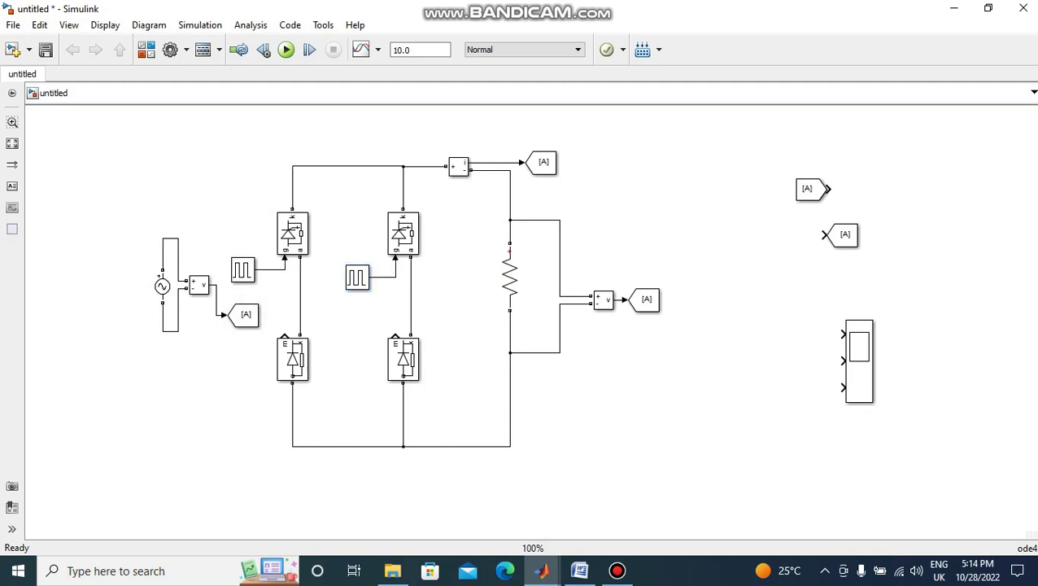
pyautogui.click(177, 322)
pyautogui.press('Delete')
pyautogui.click(163, 253)
pyautogui.press('Delete')
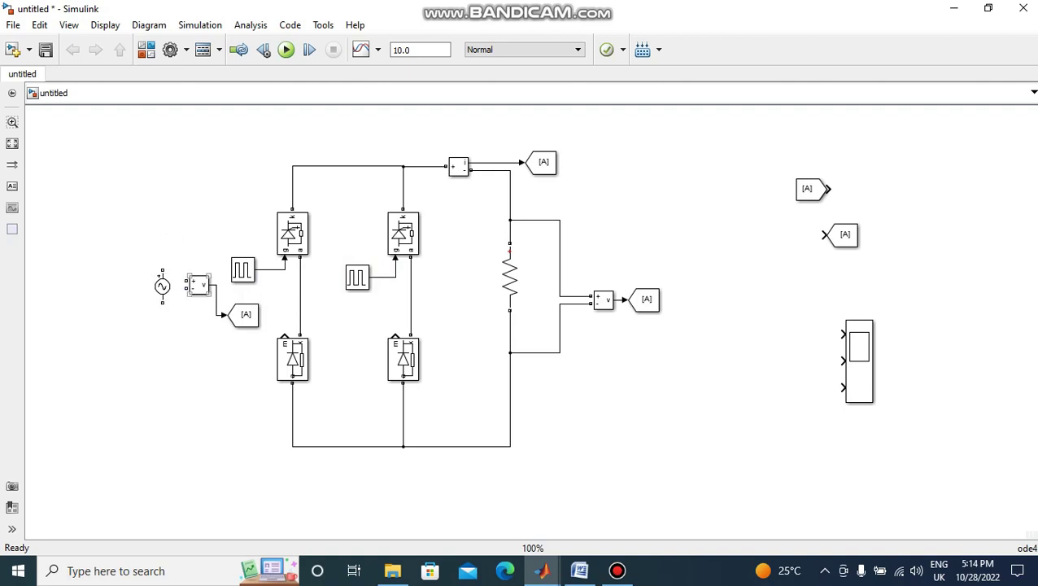
# Move the AC source with its Voltage Measurement and Goto blocks farther from the bridge, and raise the first thyristor and its Pulse Generator
pyautogui.moveTo(163, 287); pyautogui.dragTo(120, 286)
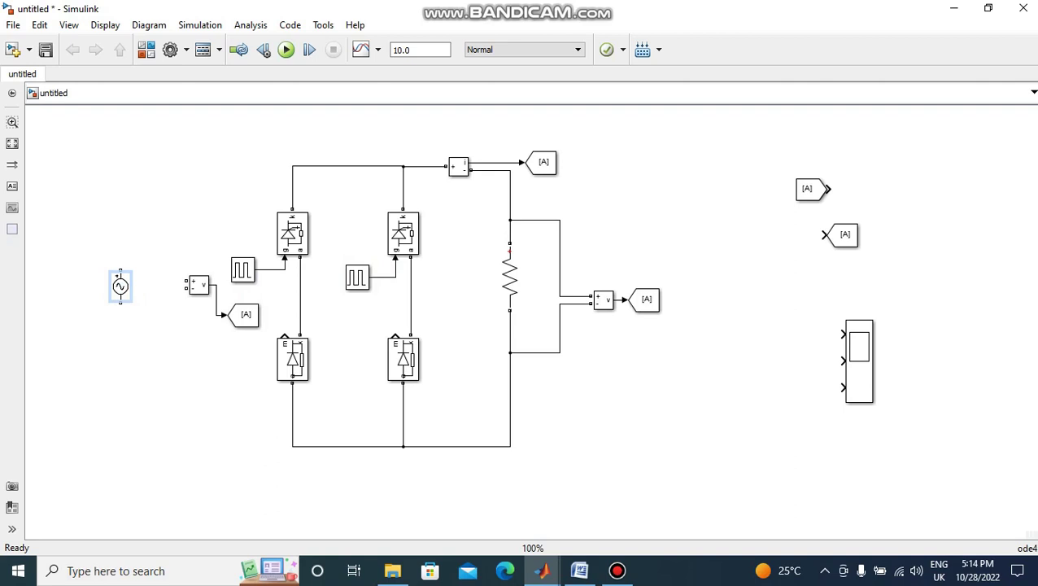
pyautogui.moveTo(197, 285); pyautogui.dragTo(152, 285)
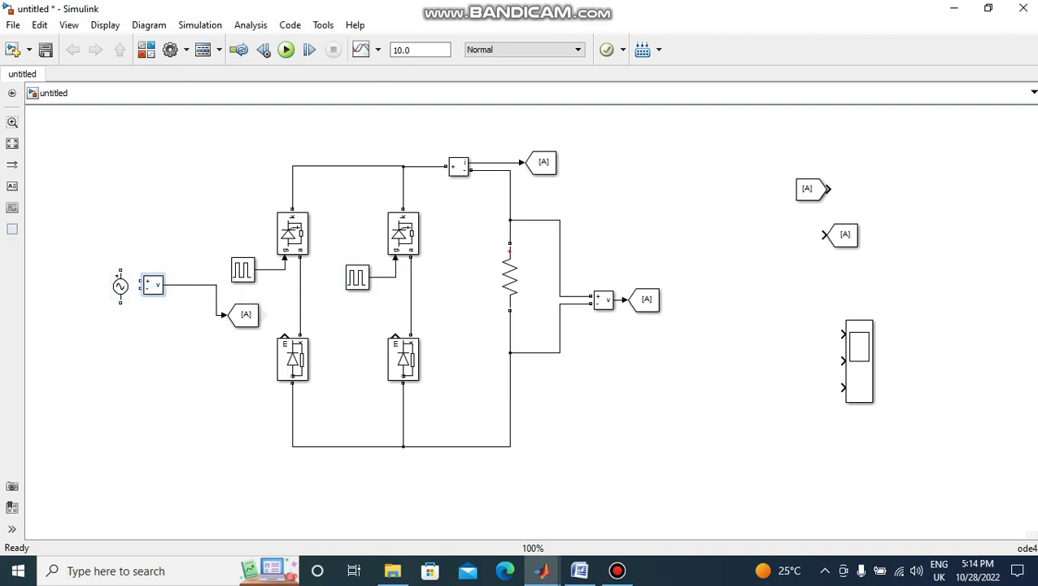
pyautogui.moveTo(292, 233); pyautogui.dragTo(292, 199)
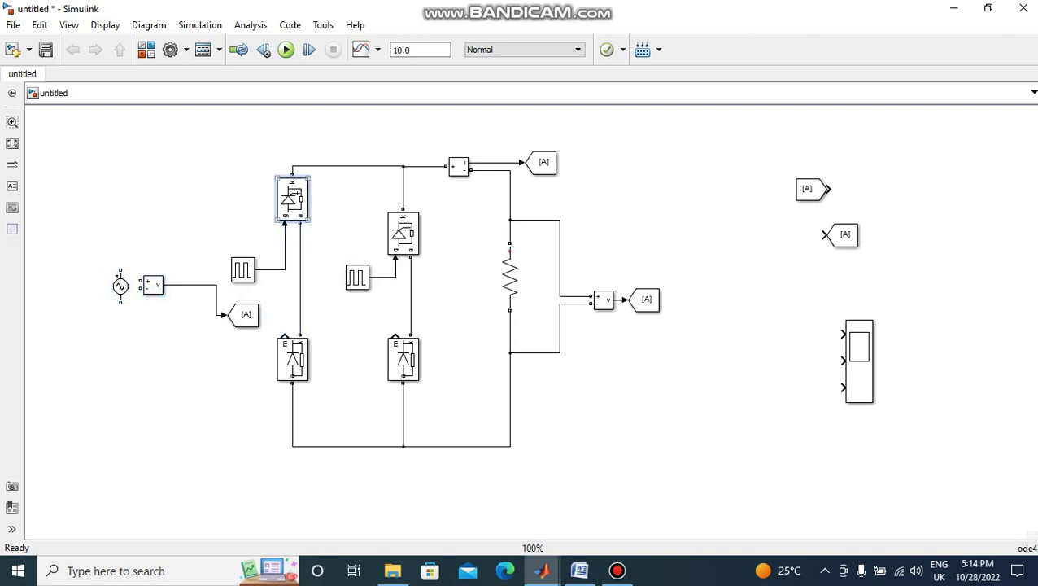
pyautogui.moveTo(242, 269); pyautogui.dragTo(242, 235)
pyautogui.moveTo(244, 313); pyautogui.dragTo(219, 284)
# Wire the AC source's positive terminal to the first thyristor-diode midpoint and its negative terminal to the second, routing the lower wire above the diodes
pyautogui.click(157, 226)
pyautogui.moveTo(143, 261); pyautogui.dragTo(301, 260)
pyautogui.moveTo(120, 302); pyautogui.dragTo(416, 299)
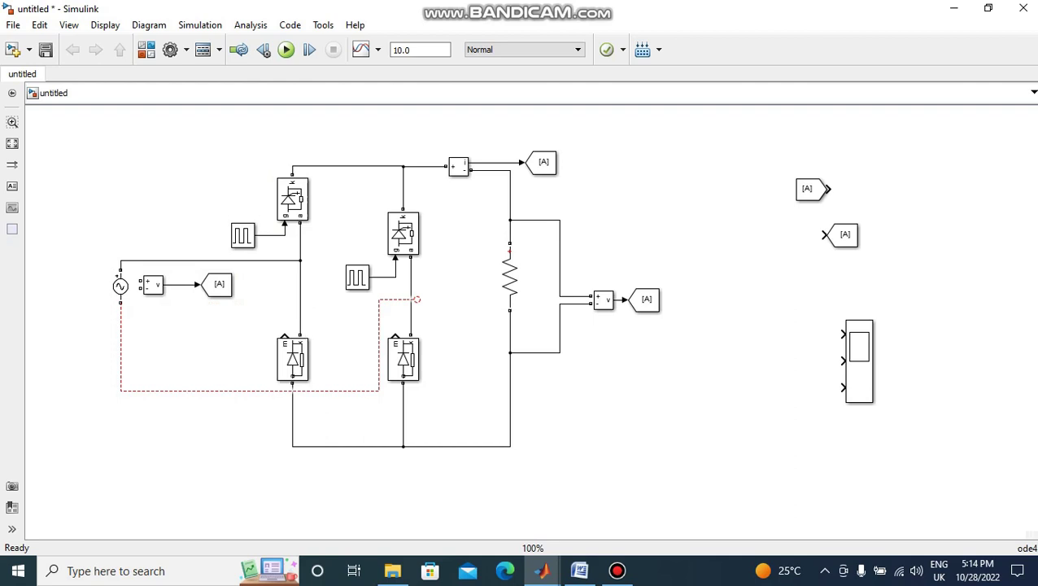
pyautogui.click(416, 299)
pyautogui.press('Delete')
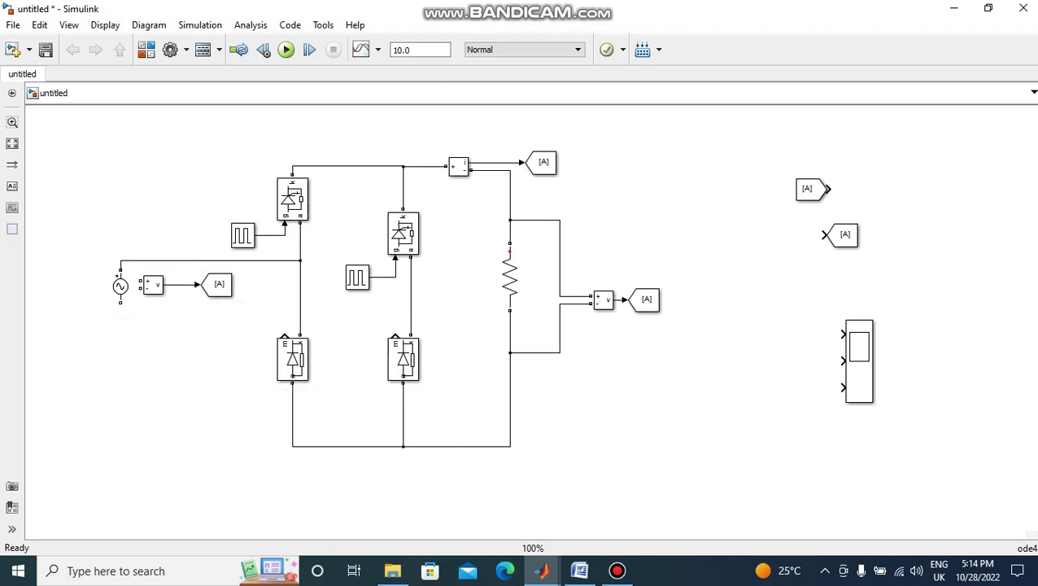
pyautogui.moveTo(120, 303); pyautogui.dragTo(410, 299)
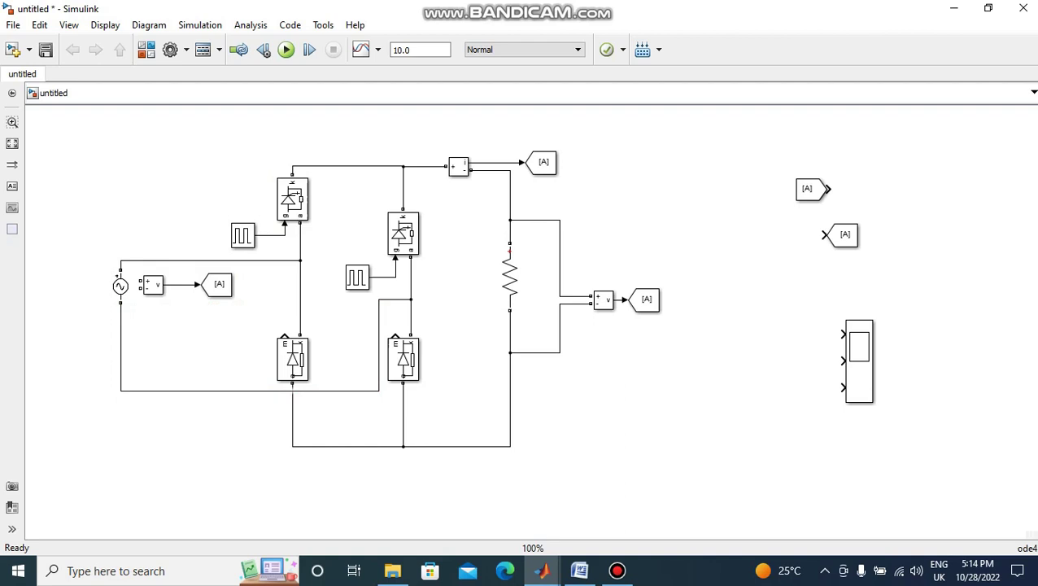
pyautogui.moveTo(244, 390); pyautogui.dragTo(244, 323)
# Connect the source's Voltage Measurement block across the AC source's upper and lower wires, shifting the block closer to its Goto block
pyautogui.moveTo(140, 281); pyautogui.dragTo(119, 263)
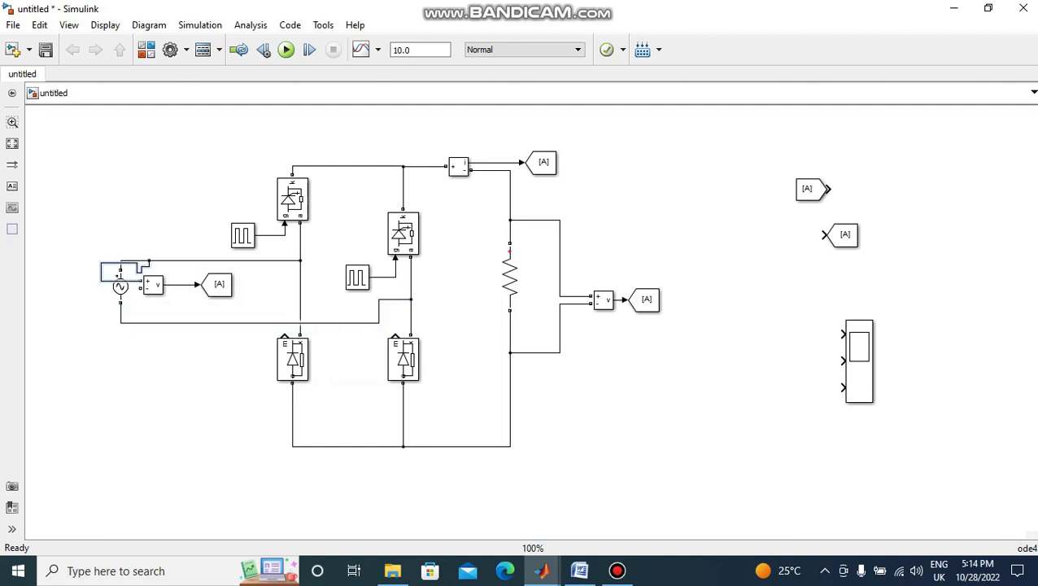
pyautogui.moveTo(140, 288); pyautogui.dragTo(176, 285)
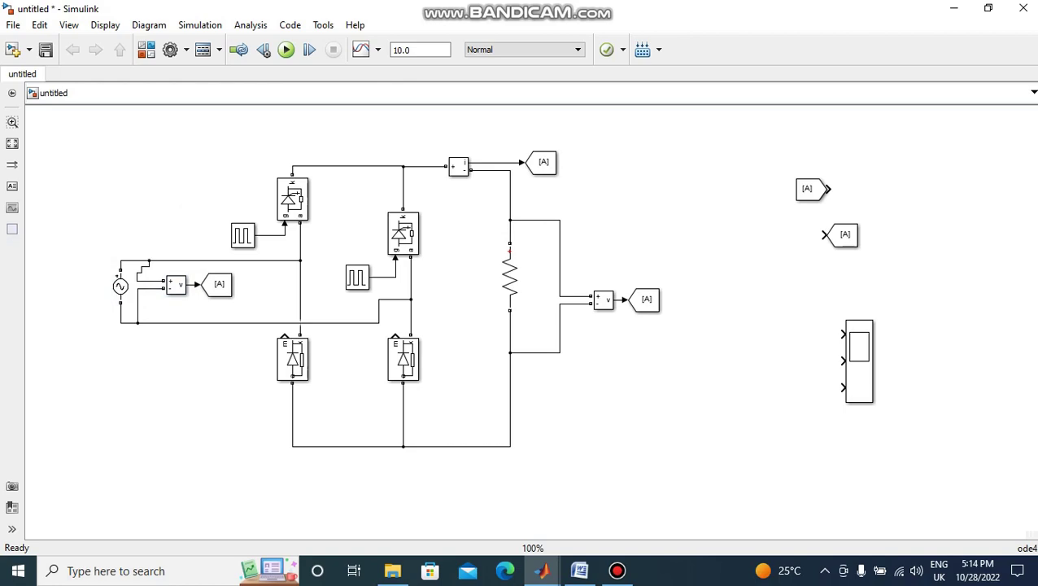
# Set the first thyristor's Pulse Generator to a period of 0.02 s, pulse width of 50% and phase delay of 1.66e-3 s
pyautogui.doubleClick(242, 235)
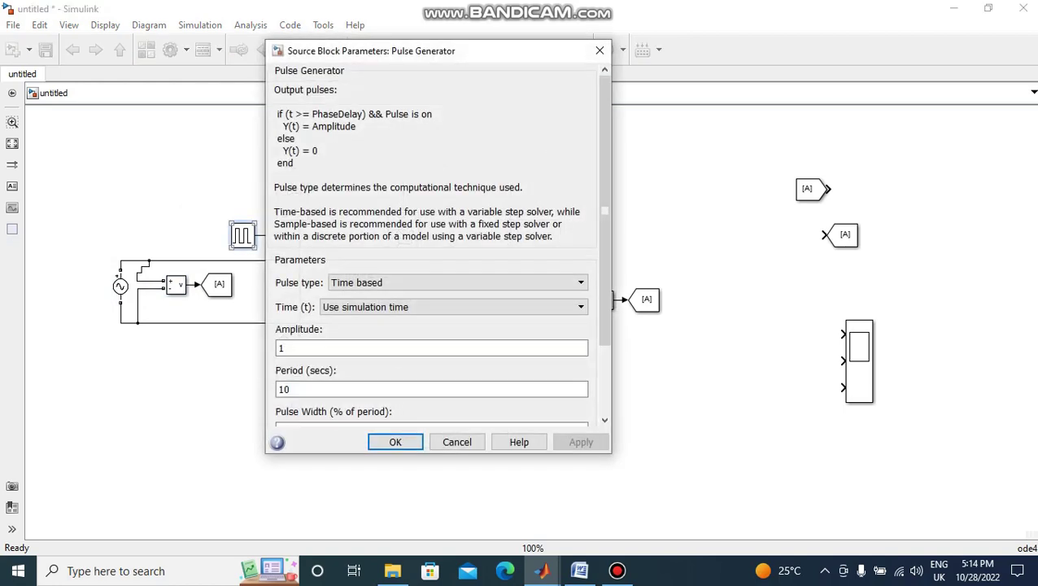
pyautogui.scroll(-3, 431, 333)
pyautogui.doubleClick(286, 299)
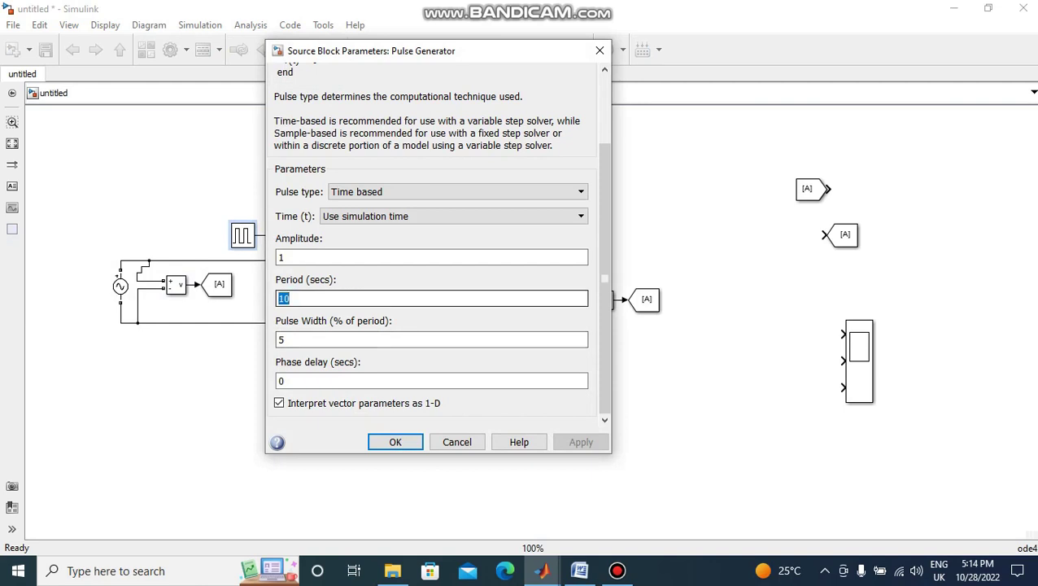
pyautogui.write('02')
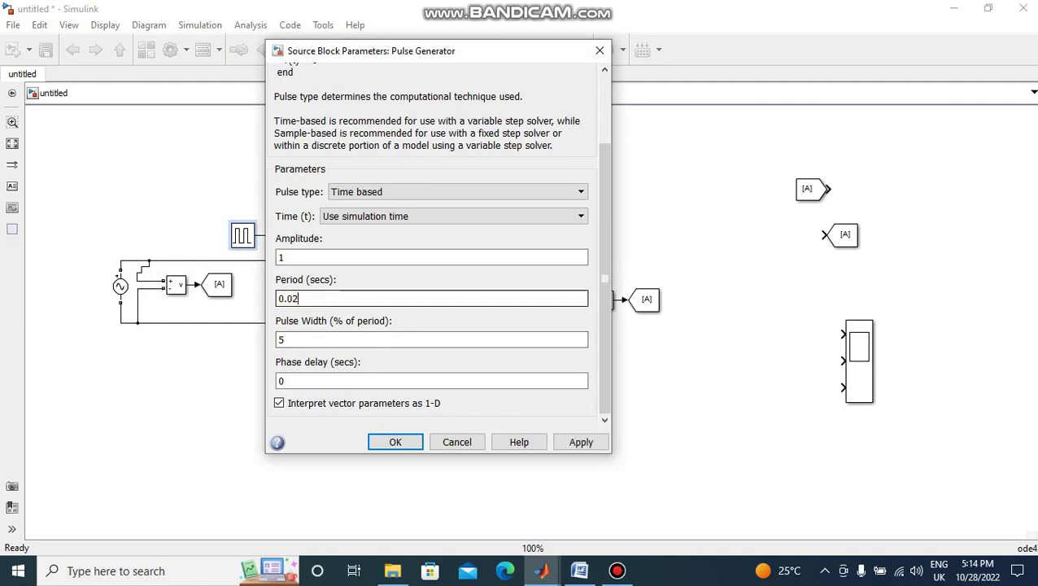
pyautogui.press('Tab')
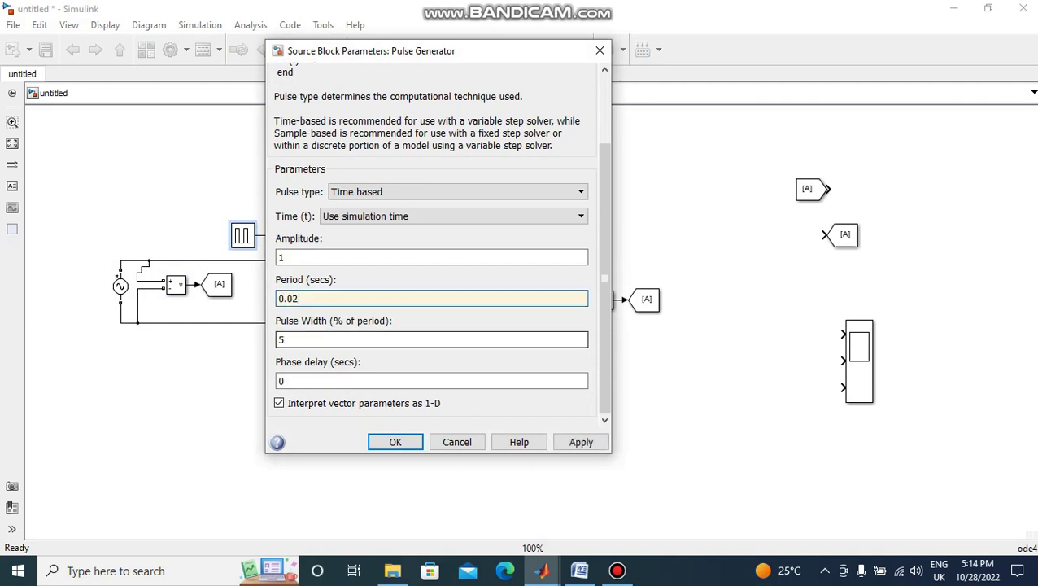
pyautogui.write('5')
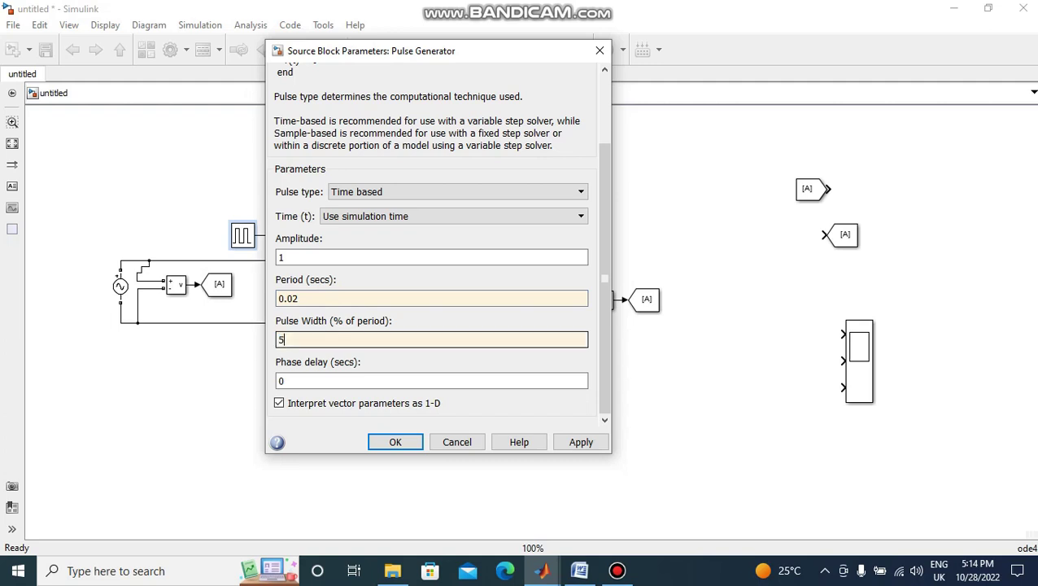
pyautogui.press('Tab')
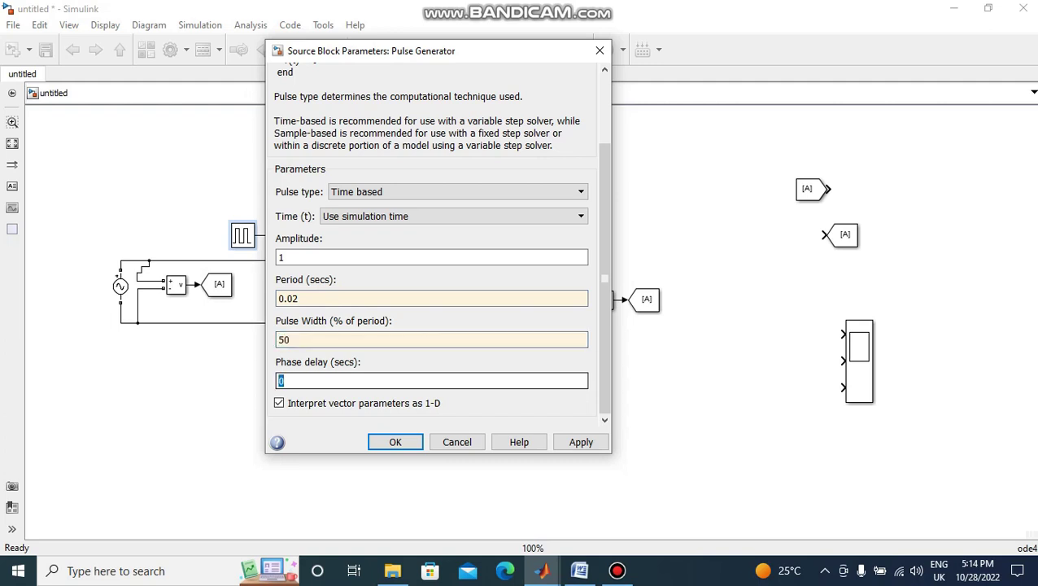
pyautogui.write('1.66e-3')
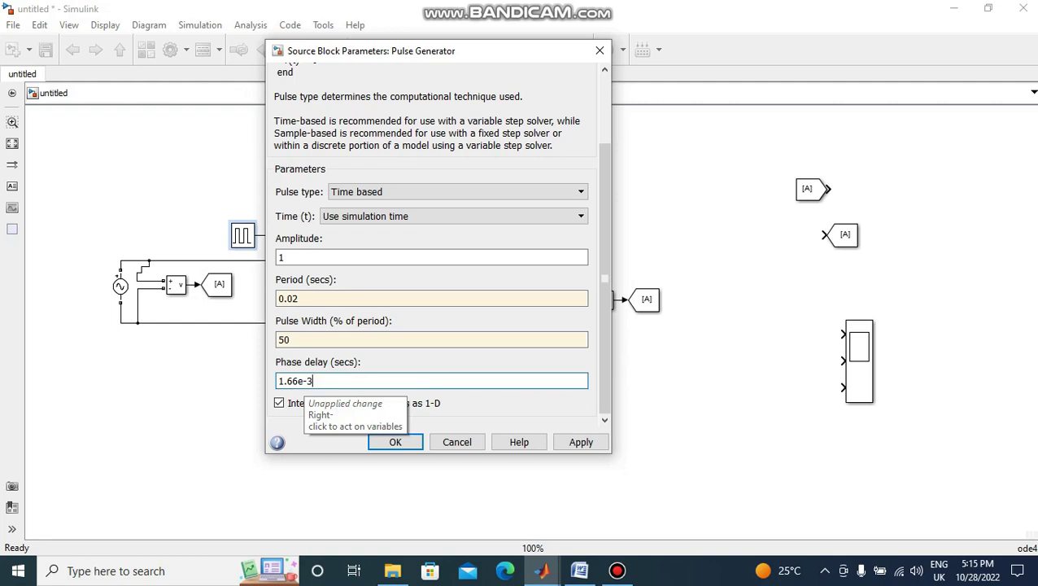
pyautogui.click(581, 442)
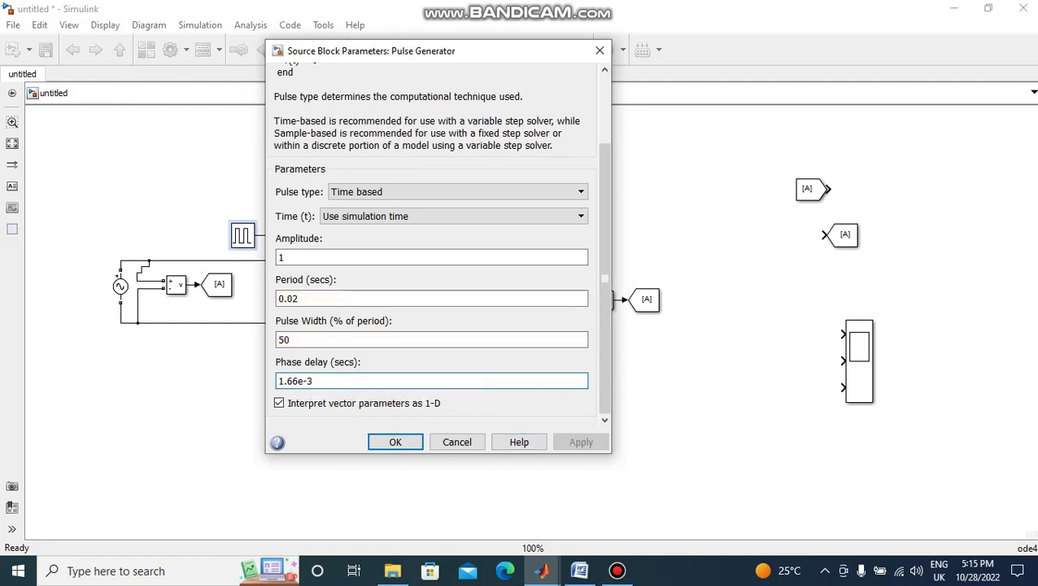
pyautogui.click(396, 442)
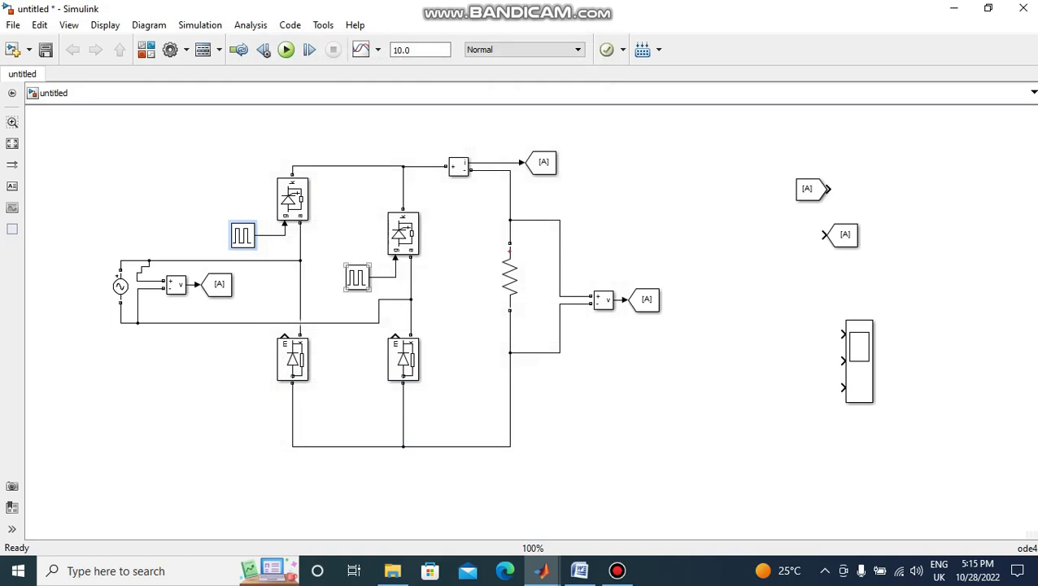
# Set the second thyristor's Pulse Generator to a period of 0.02 s, pulse width of 50% and phase delay of 11.66e-3 s
pyautogui.click(357, 277)
pyautogui.doubleClick(356, 277)
pyautogui.scroll(-3, 545, 284)
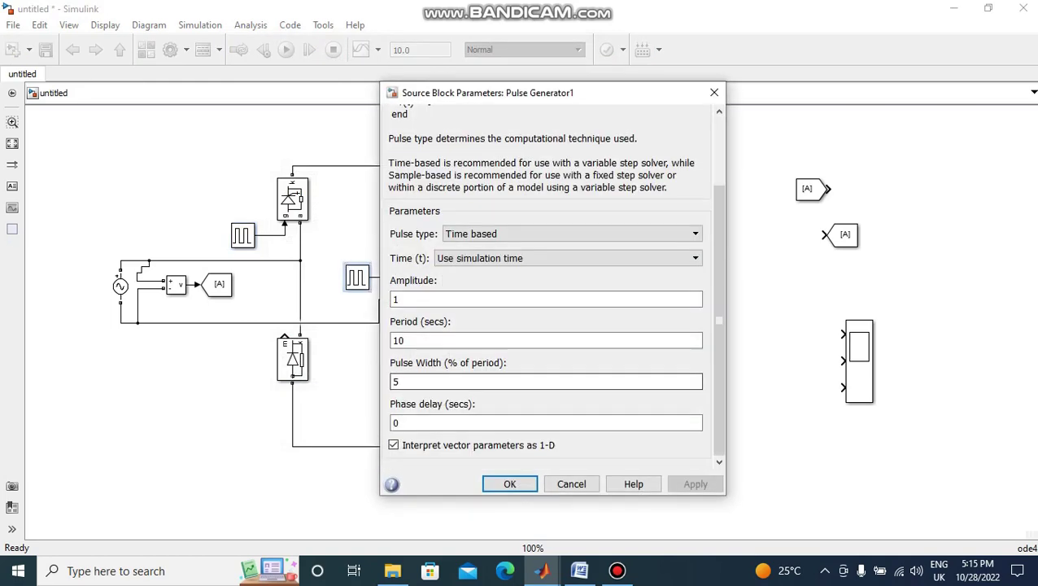
pyautogui.doubleClick(398, 341)
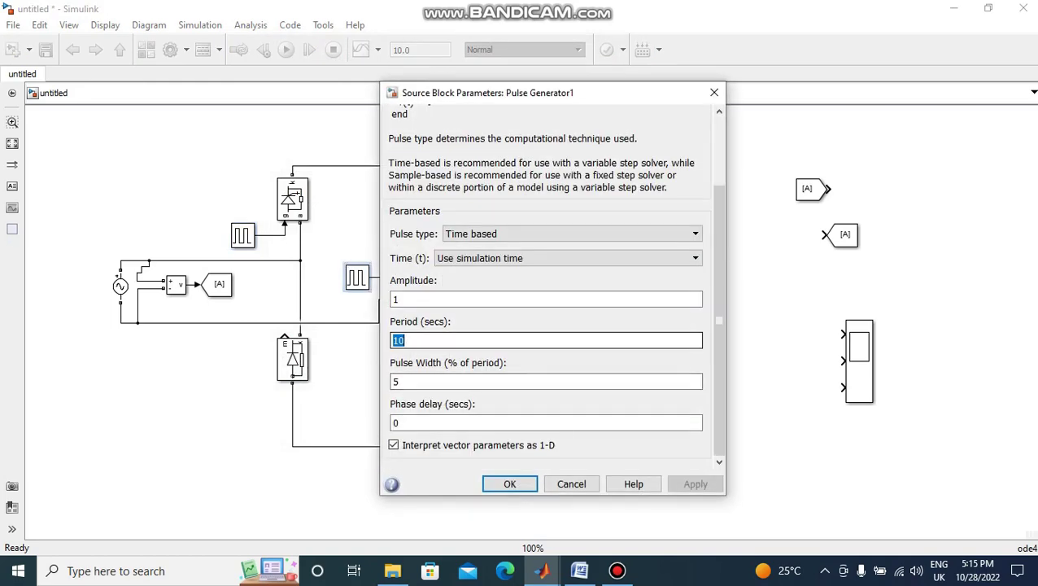
pyautogui.write('02')
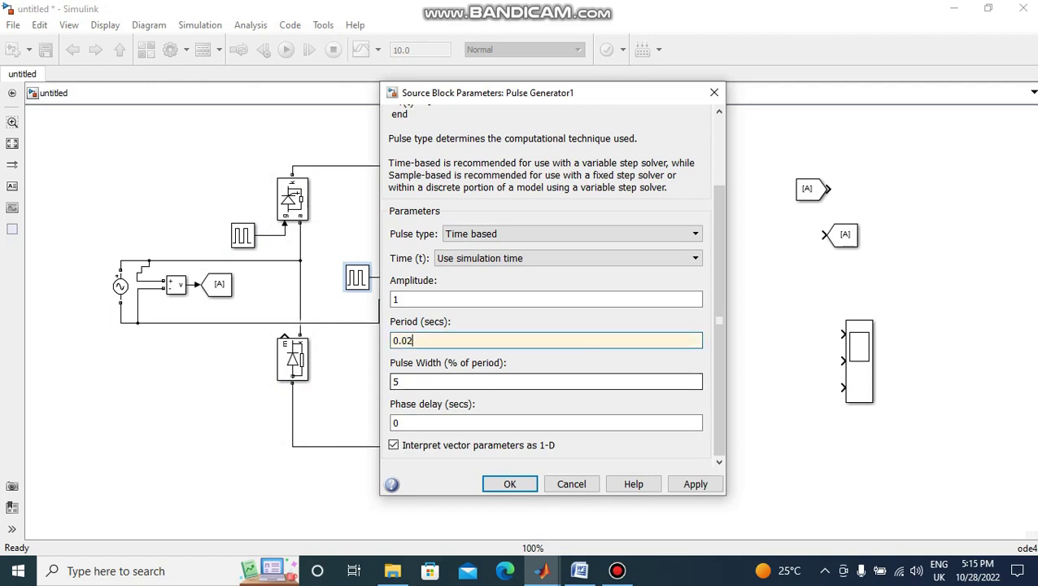
pyautogui.doubleClick(396, 382)
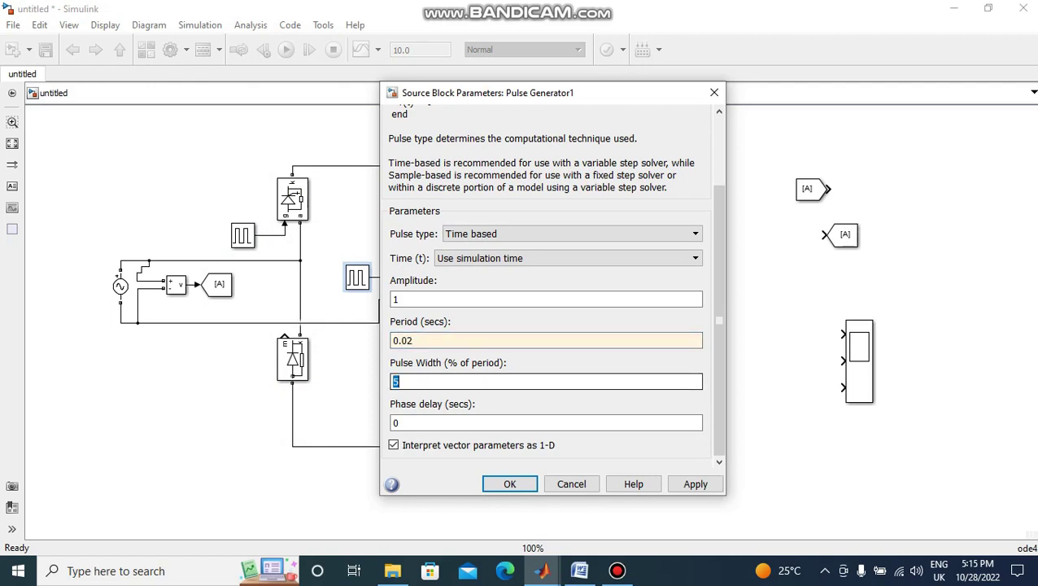
pyautogui.write('5')
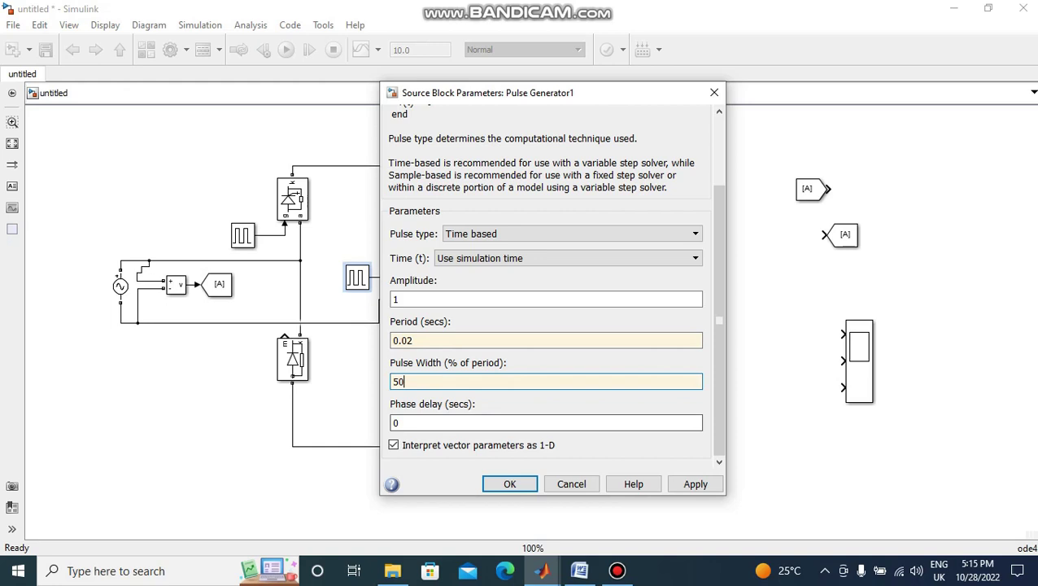
pyautogui.doubleClick(396, 422)
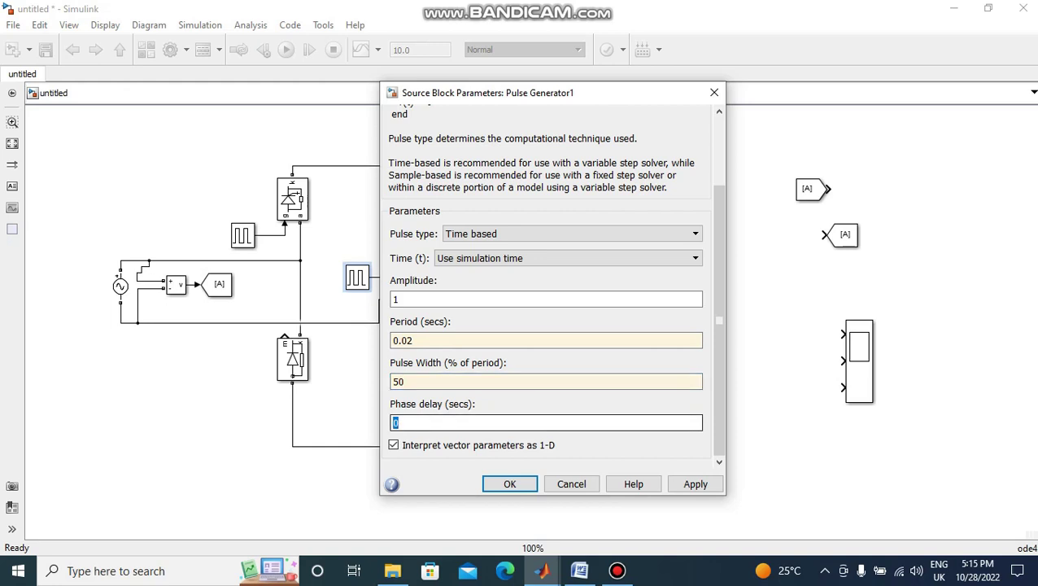
pyautogui.write('11.66e-3')
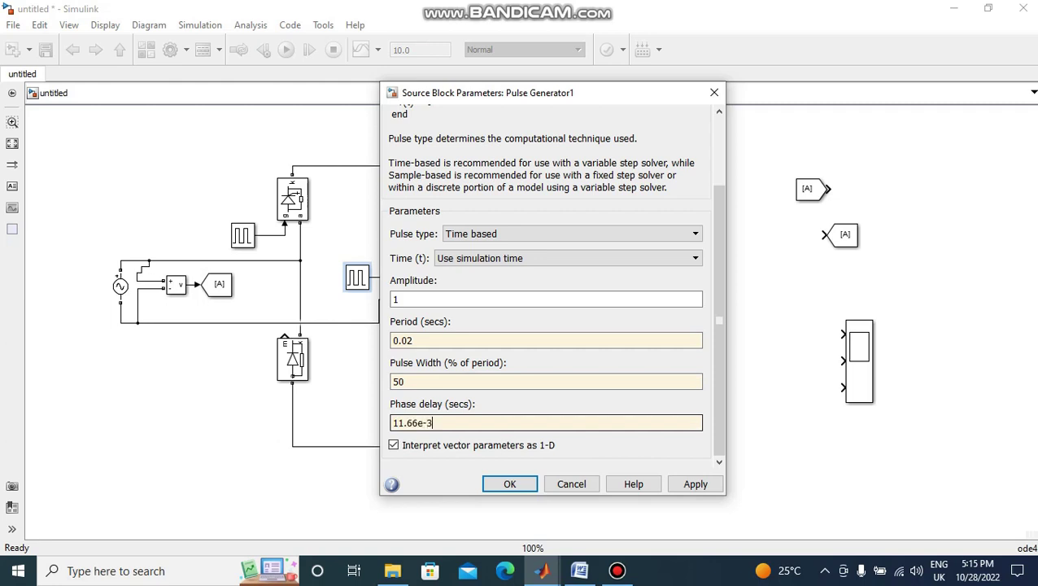
pyautogui.press('Return')
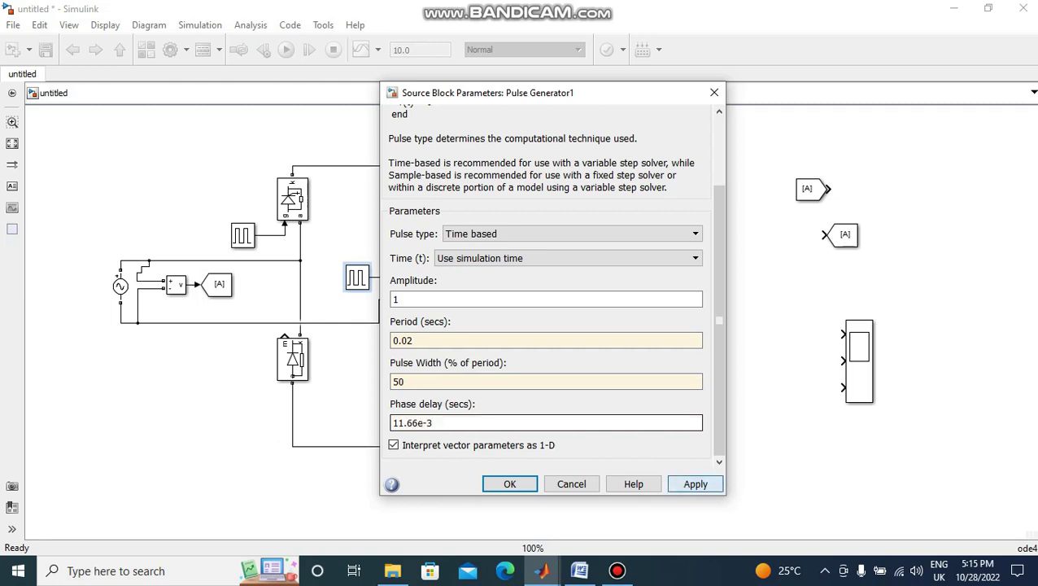
pyautogui.click(695, 484)
pyautogui.click(510, 484)
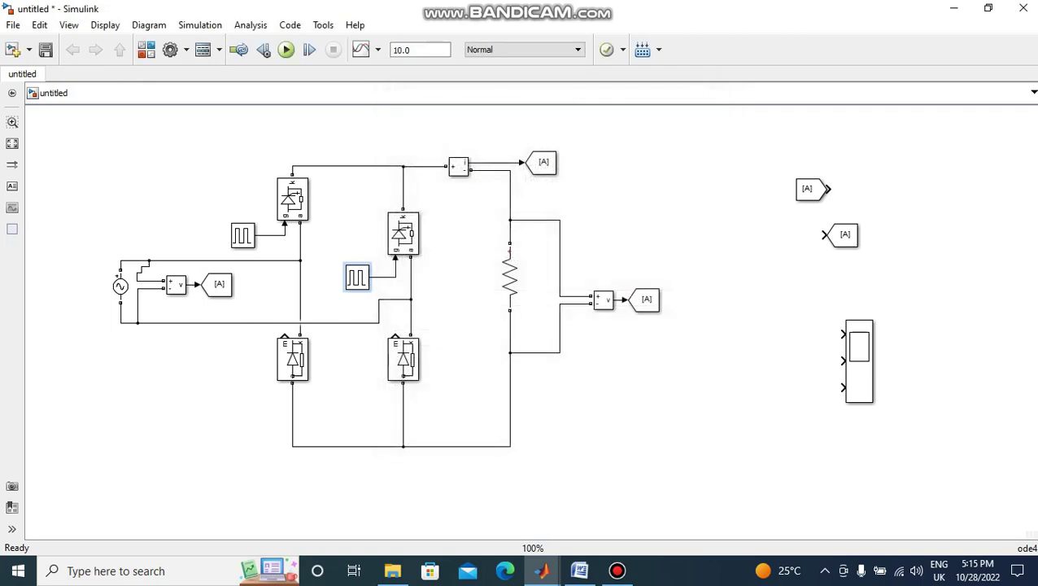
pyautogui.doubleClick(509, 277)
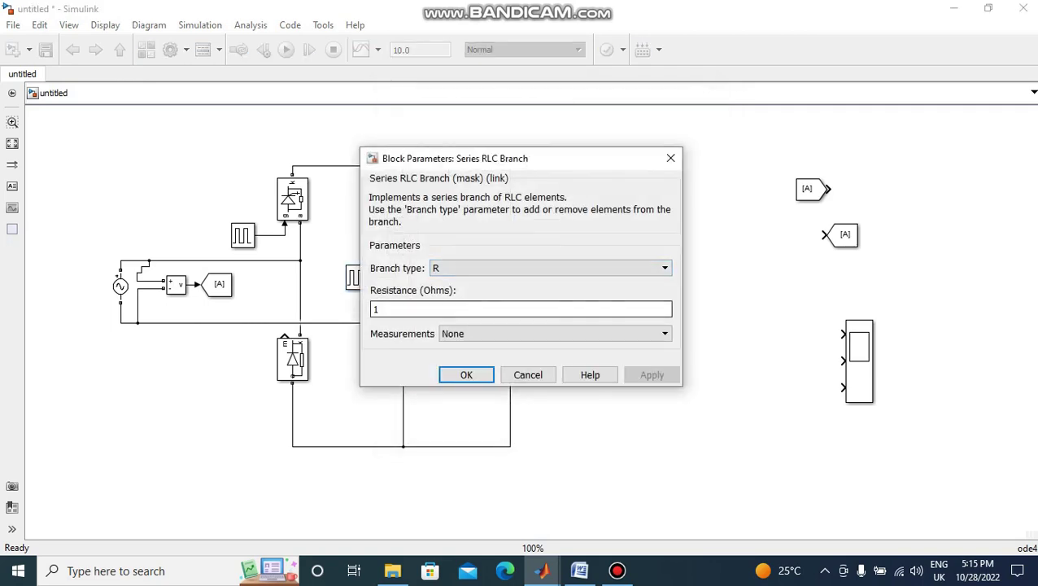
pyautogui.click(579, 570)
pyautogui.click(579, 570)
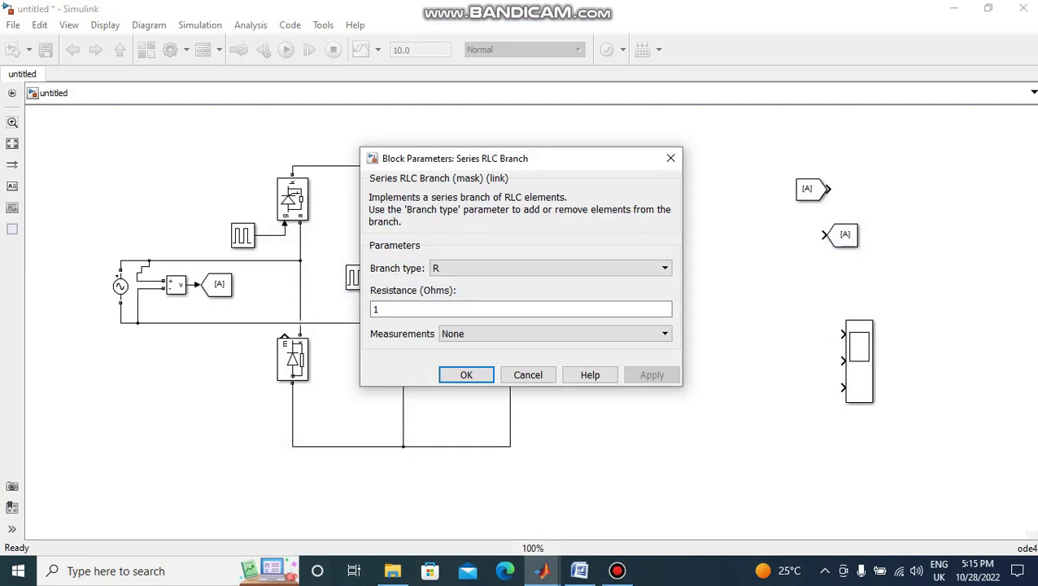
# Set the AC voltage source to a peak amplitude of 230 V and a frequency of 50 Hz
pyautogui.doubleClick(120, 285)
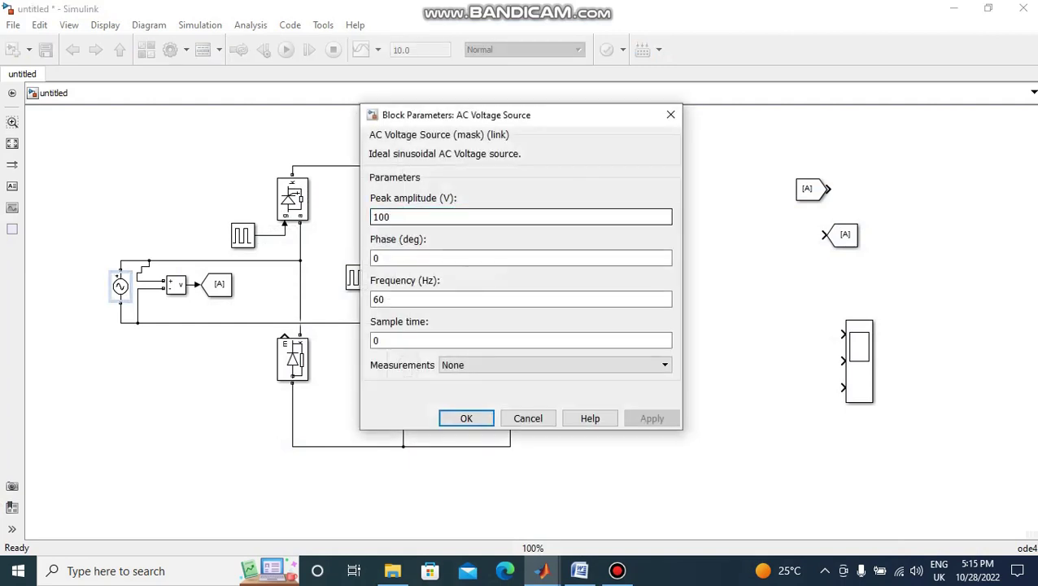
pyautogui.hotkey('ctrl', 'a')
pyautogui.write('2')
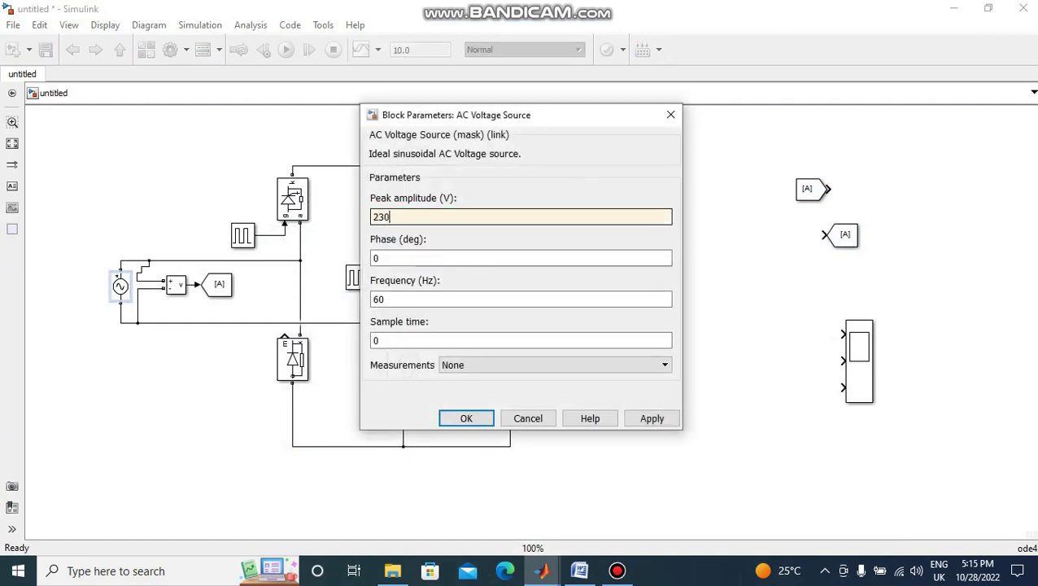
pyautogui.press('Tab')
pyautogui.press('Tab')
pyautogui.write('5')
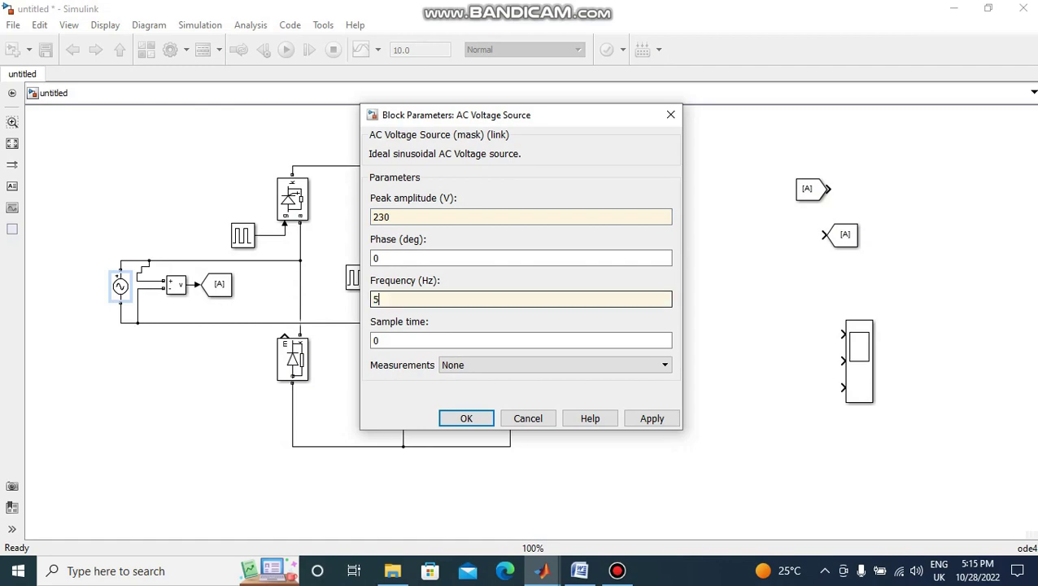
pyautogui.write('0')
pyautogui.click(651, 418)
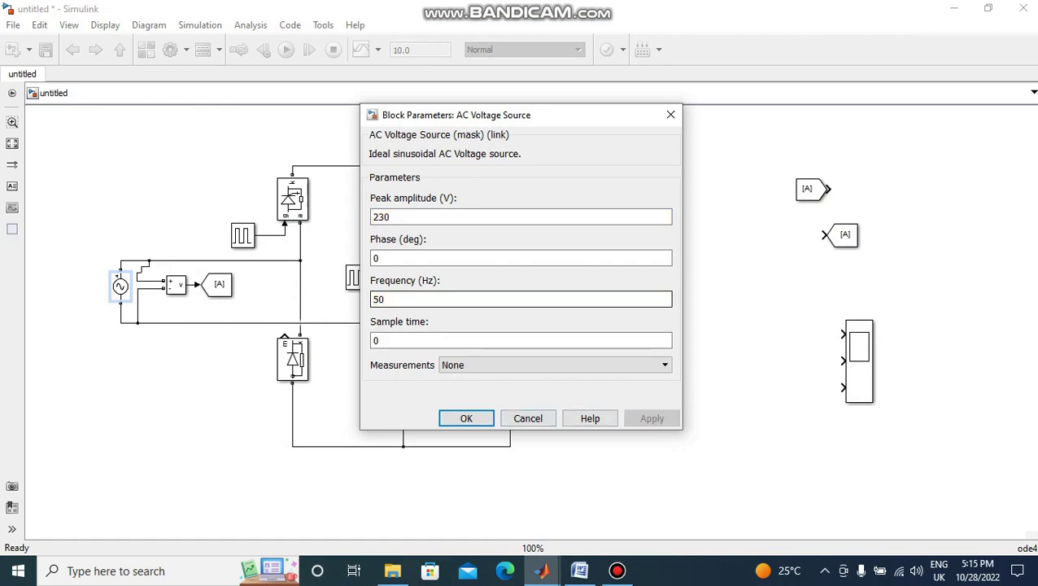
pyautogui.click(466, 418)
# Check the load specification in the Word document, return to the Simulink model and set the load branch's resistance to 10 ohms
pyautogui.click(579, 570)
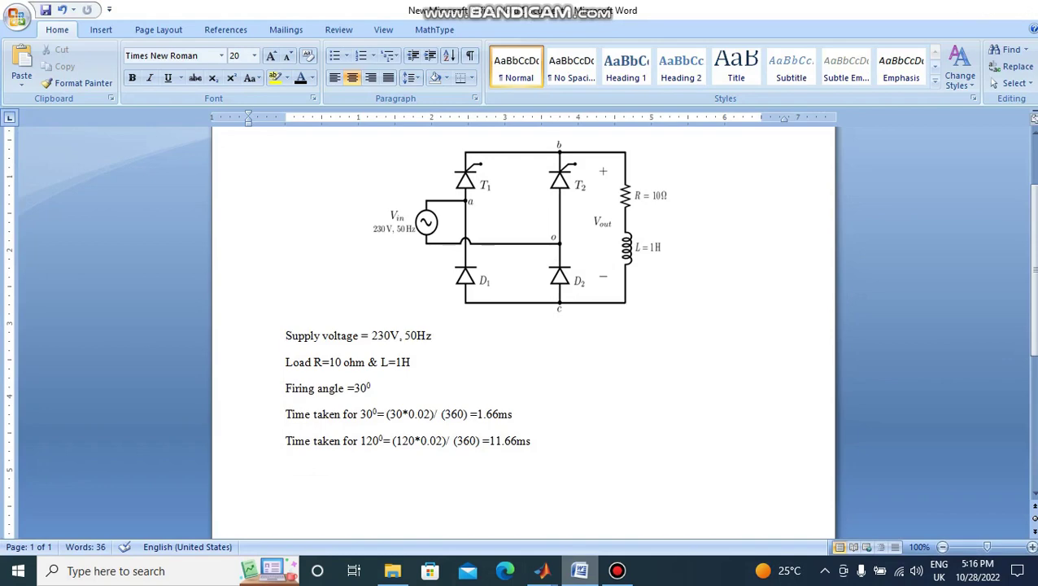
pyautogui.hotkey('alt', 'Tab')
pyautogui.doubleClick(510, 277)
pyautogui.doubleClick(377, 309)
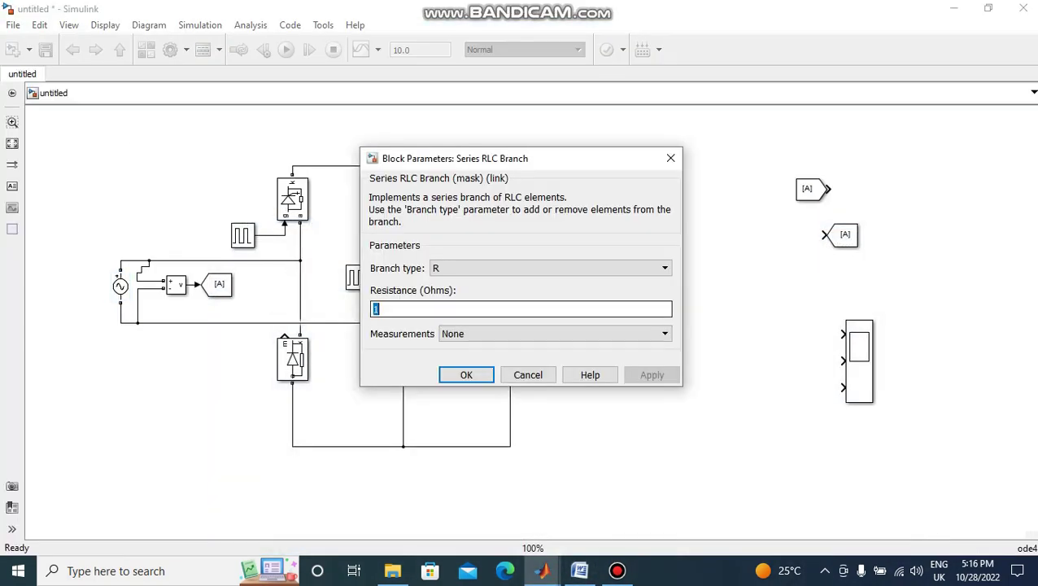
pyautogui.write('10')
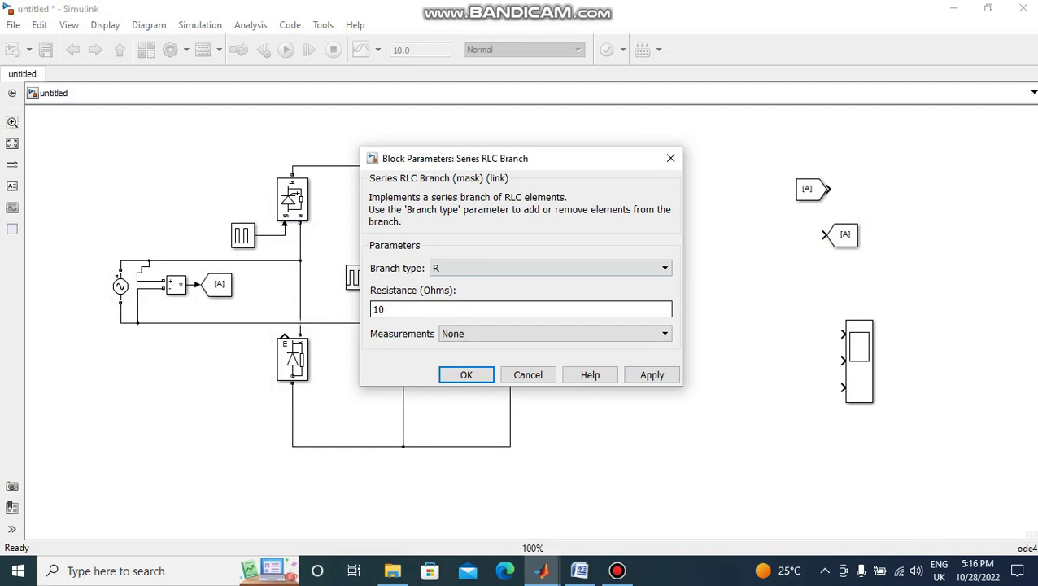
pyautogui.click(652, 374)
pyautogui.press('Return')
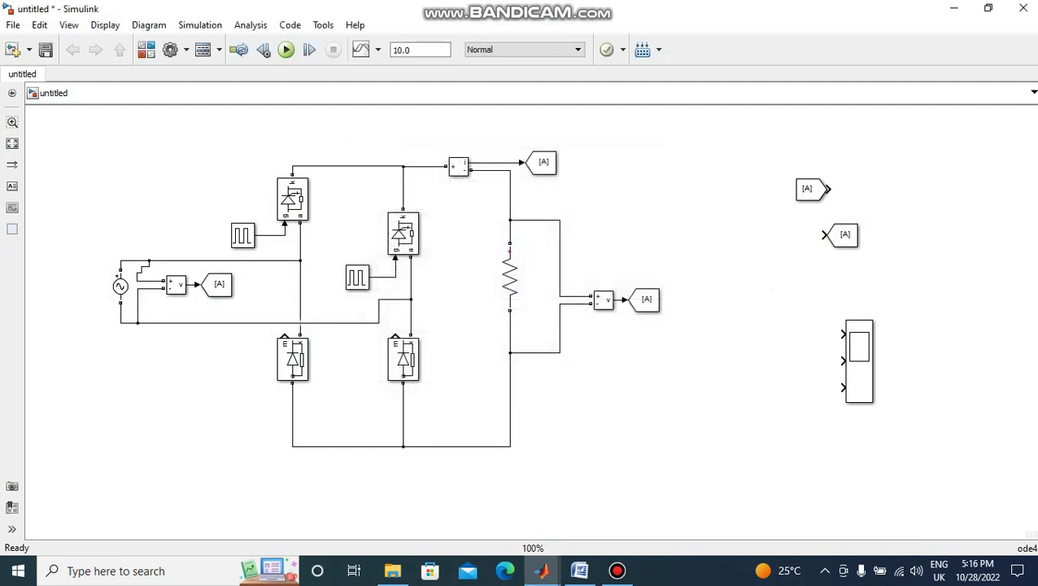
# Place three From blocks beside the scope and connect one to each of its three inputs
pyautogui.moveTo(807, 189); pyautogui.dragTo(843, 333)
pyautogui.moveTo(762, 310); pyautogui.dragTo(842, 387)
pyautogui.click(810, 360)
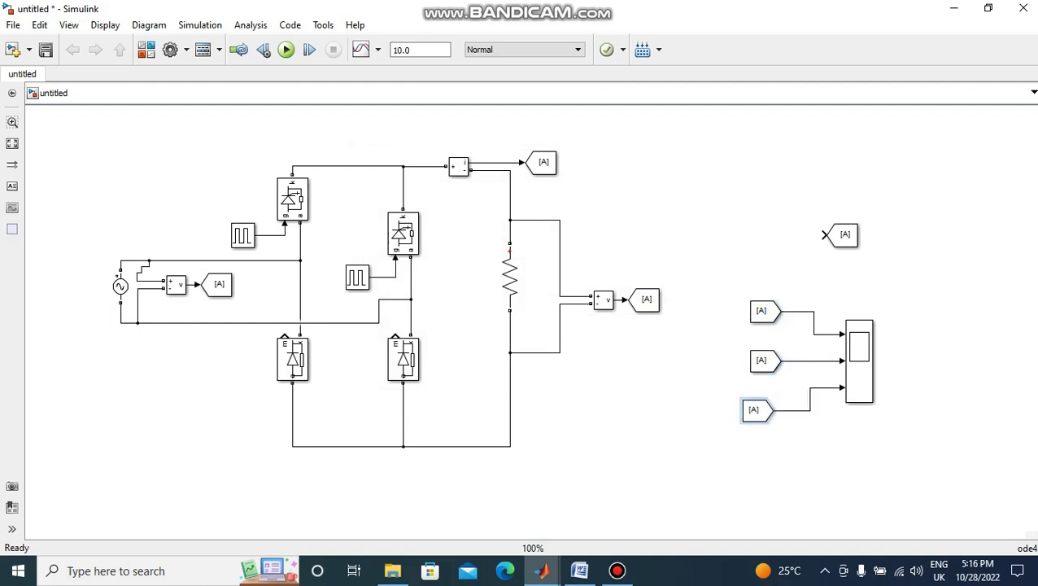
# Set the tag of the Goto block fed by the source's Voltage Measurement to VS
pyautogui.doubleClick(217, 283)
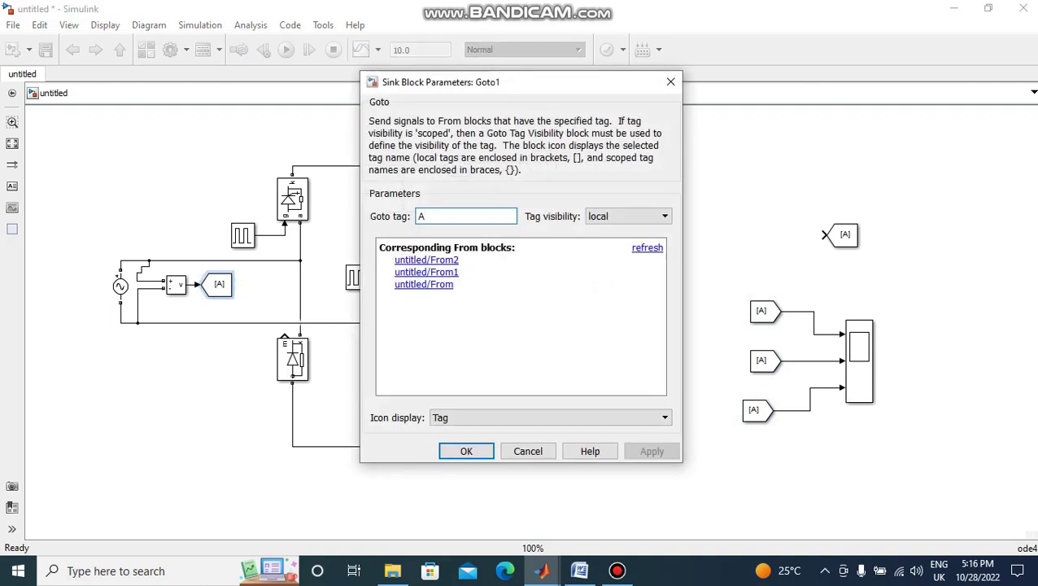
pyautogui.press('BackSpace')
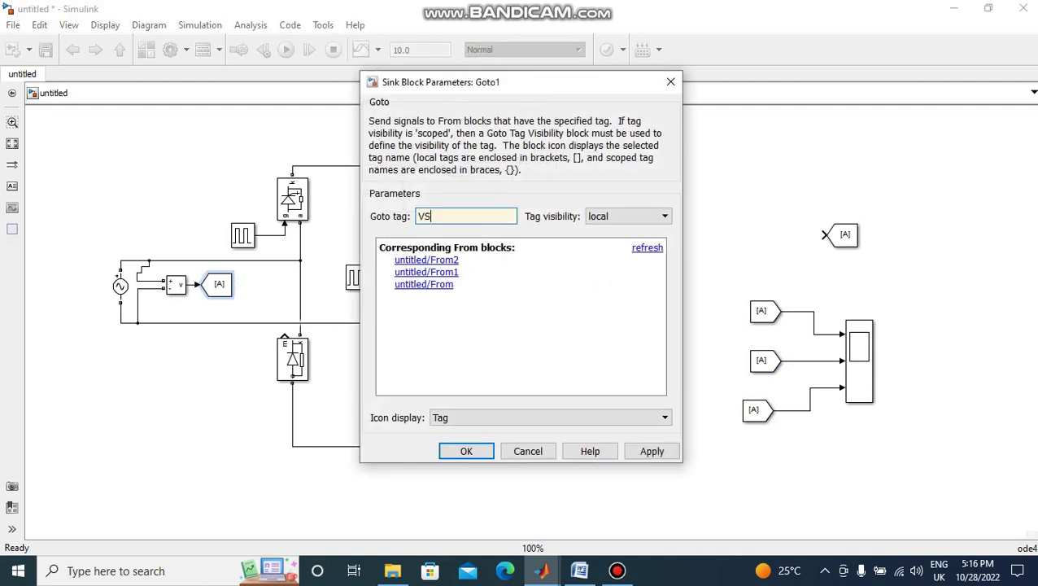
pyautogui.press('Return')
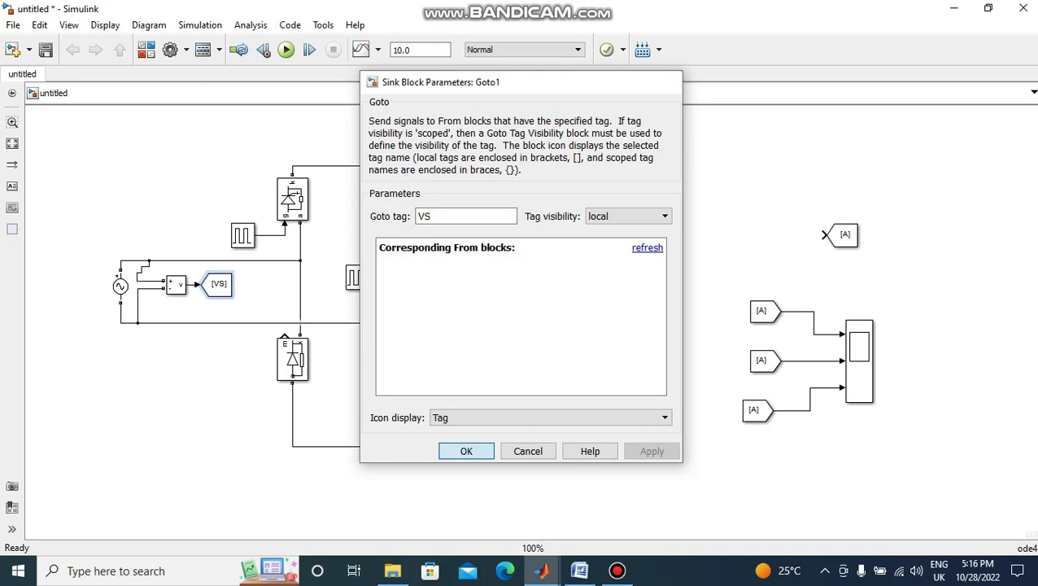
# Set the tag of the Goto block fed by the Current Measurement to IO
pyautogui.doubleClick(542, 162)
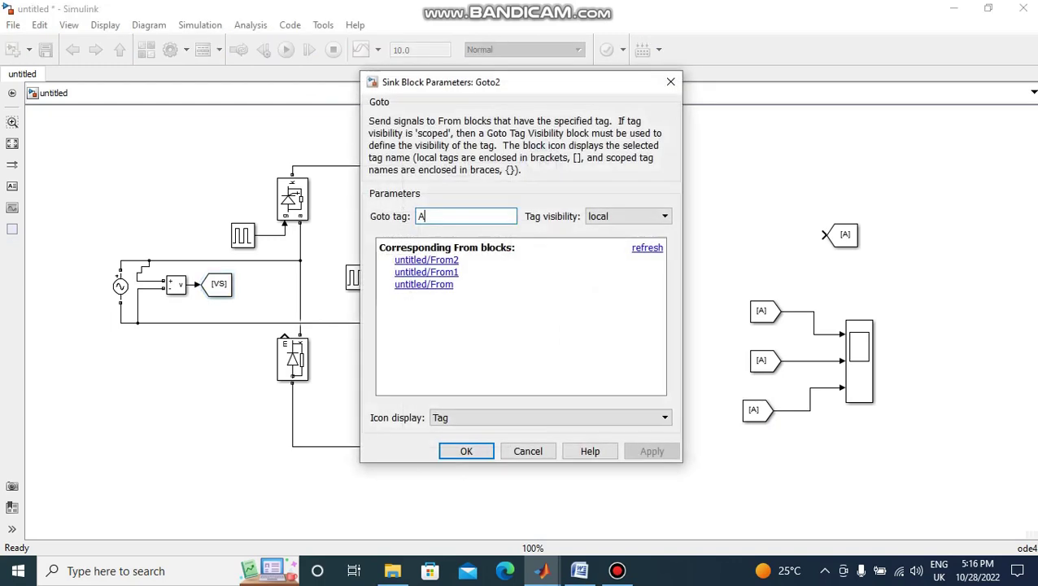
pyautogui.write('#1')
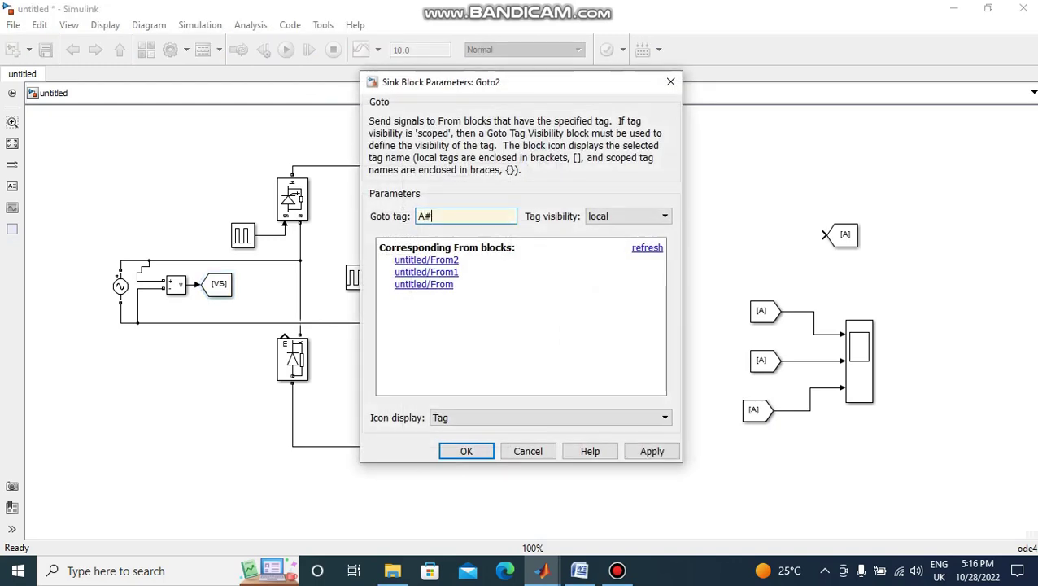
pyautogui.press('BackSpace')
pyautogui.press('BackSpace')
pyautogui.press('BackSpace')
pyautogui.press('BackSpace')
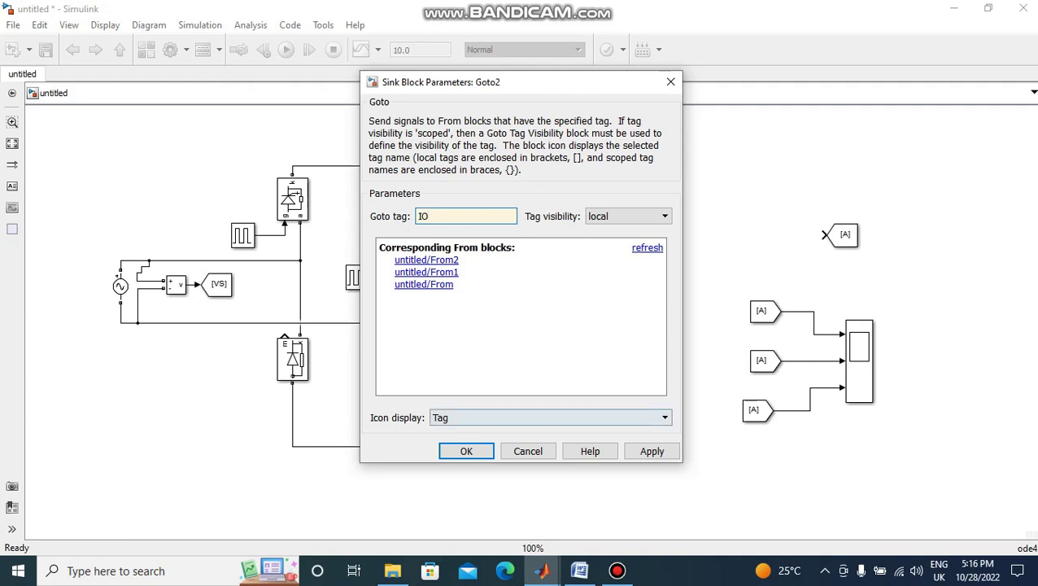
pyautogui.click(651, 451)
pyautogui.click(466, 451)
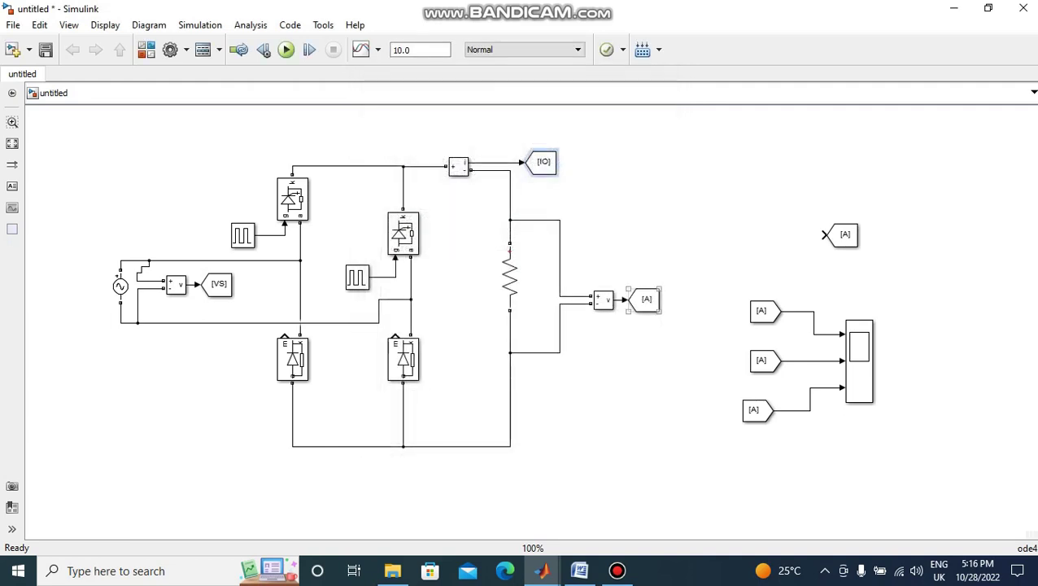
# Set the tag of the Goto block fed by the load's Voltage Measurement to VO
pyautogui.doubleClick(647, 299)
pyautogui.click(439, 216)
pyautogui.press('BackSpace')
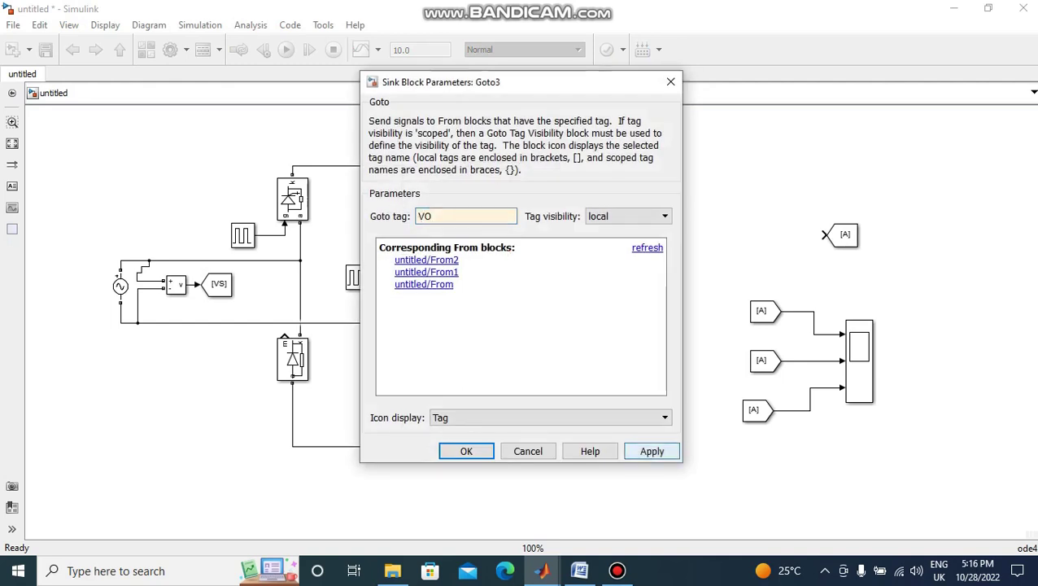
pyautogui.click(652, 451)
pyautogui.click(466, 451)
# Assign the VS tag to the From block feeding the scope's first input
pyautogui.doubleClick(760, 310)
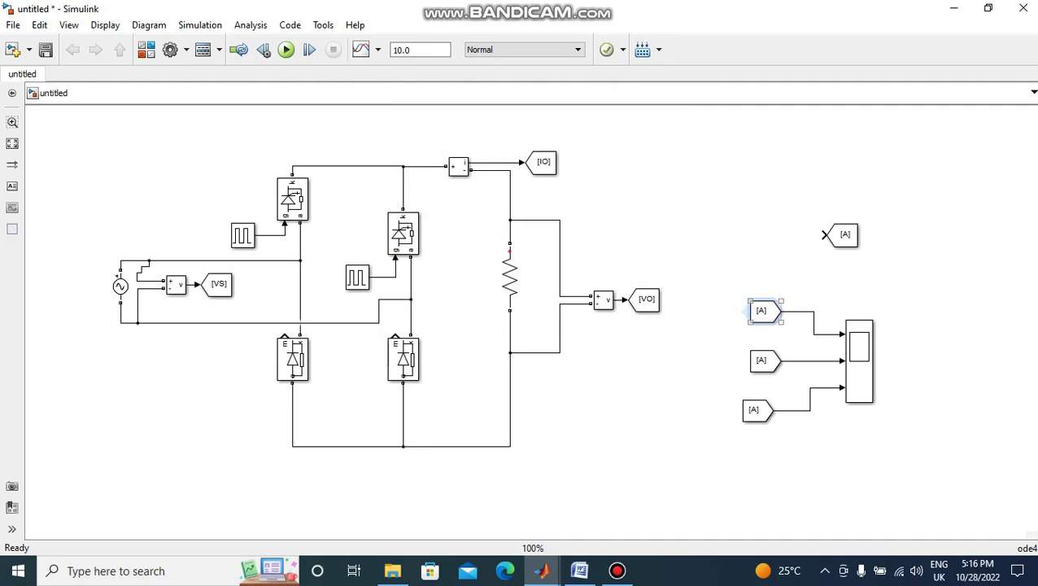
pyautogui.click(603, 276)
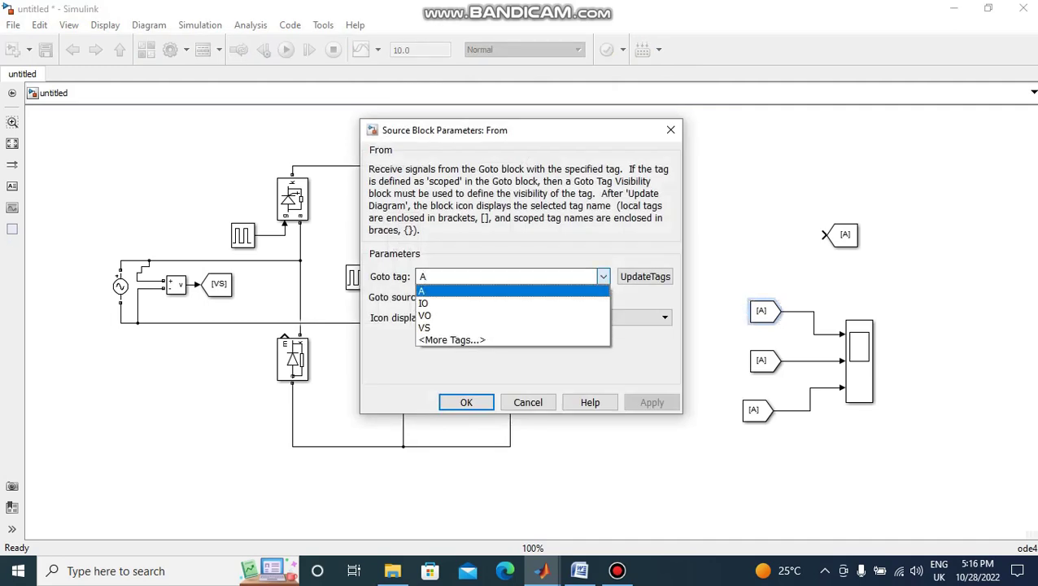
pyautogui.click(424, 327)
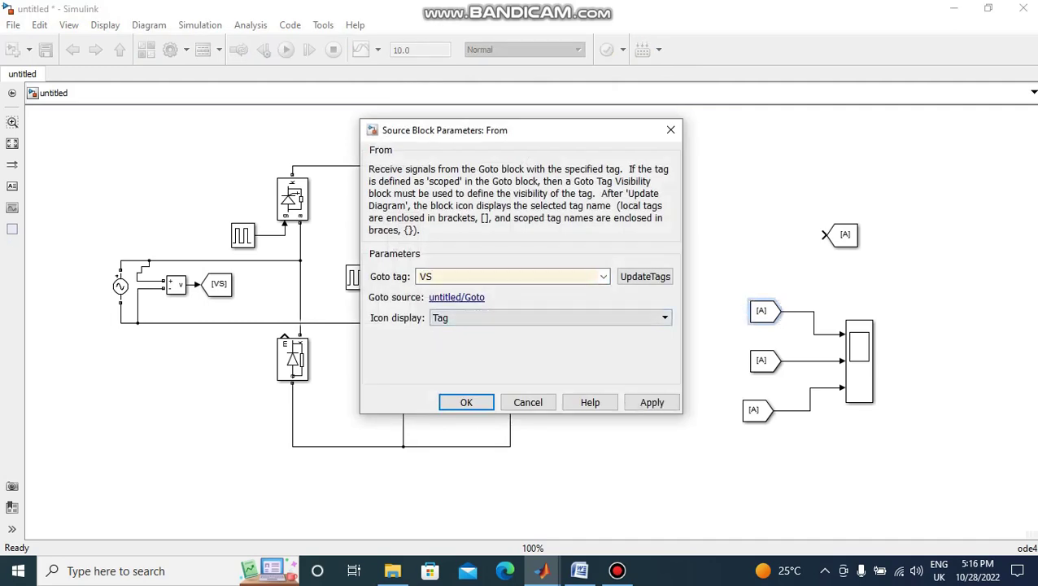
pyautogui.click(651, 402)
pyautogui.click(466, 402)
# Assign the VO tag to the From block feeding the scope's second input
pyautogui.doubleClick(761, 360)
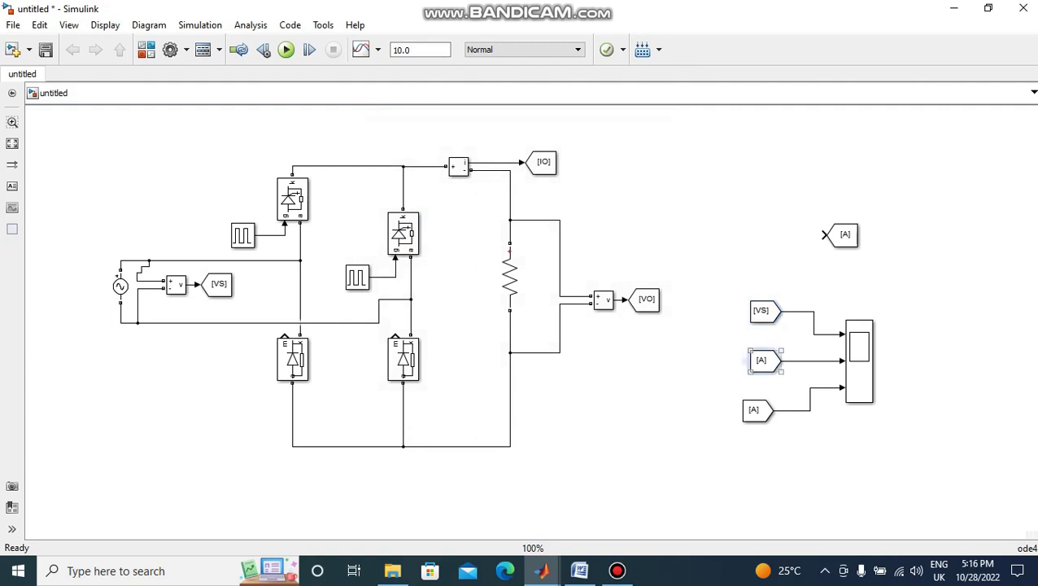
pyautogui.click(603, 275)
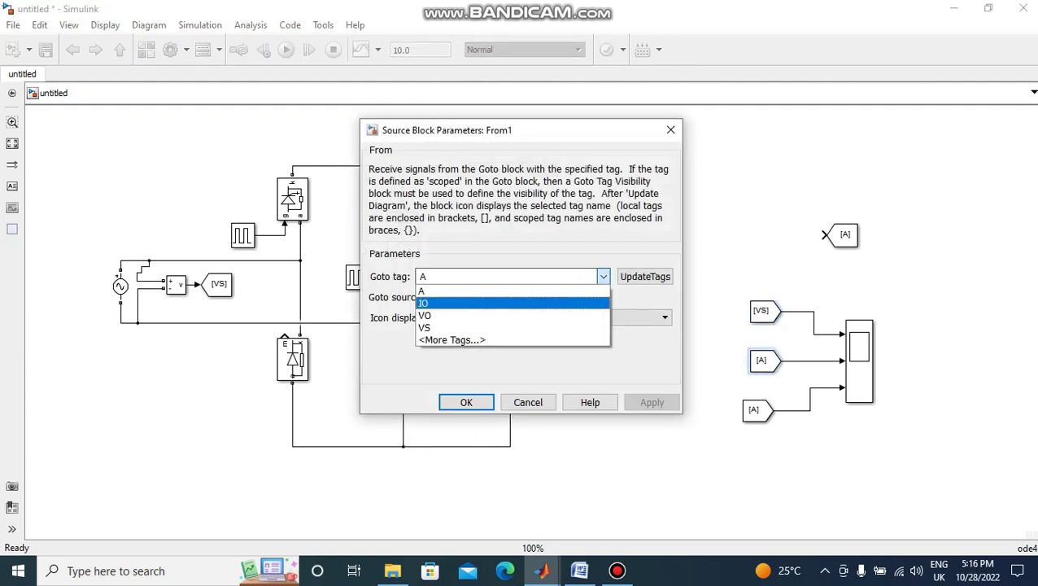
pyautogui.click(425, 315)
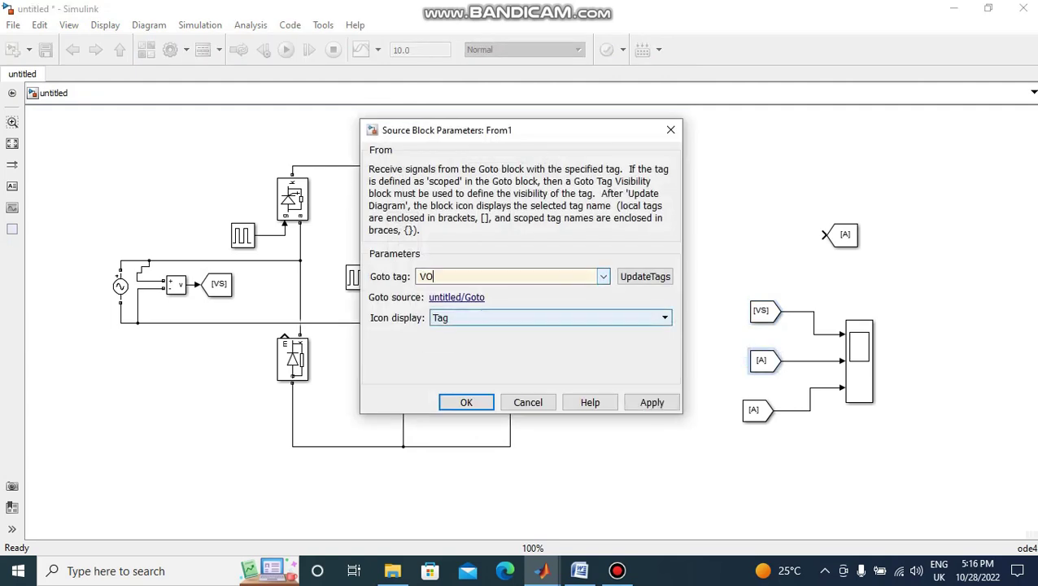
pyautogui.click(652, 402)
pyautogui.press('Return')
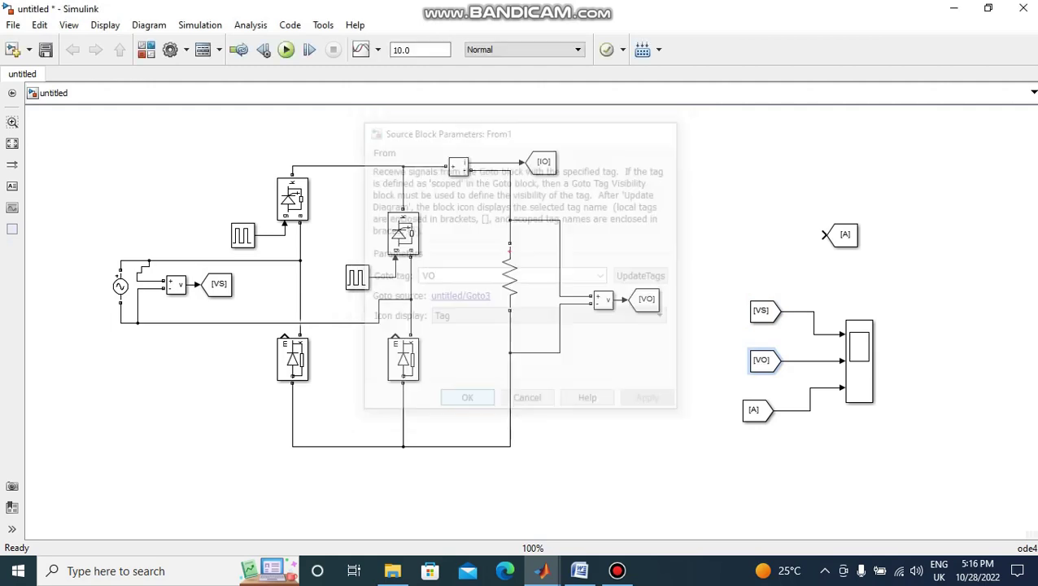
# Assign the IO tag to the From block feeding the scope's third input and delete the unconnected Goto block
pyautogui.doubleClick(754, 409)
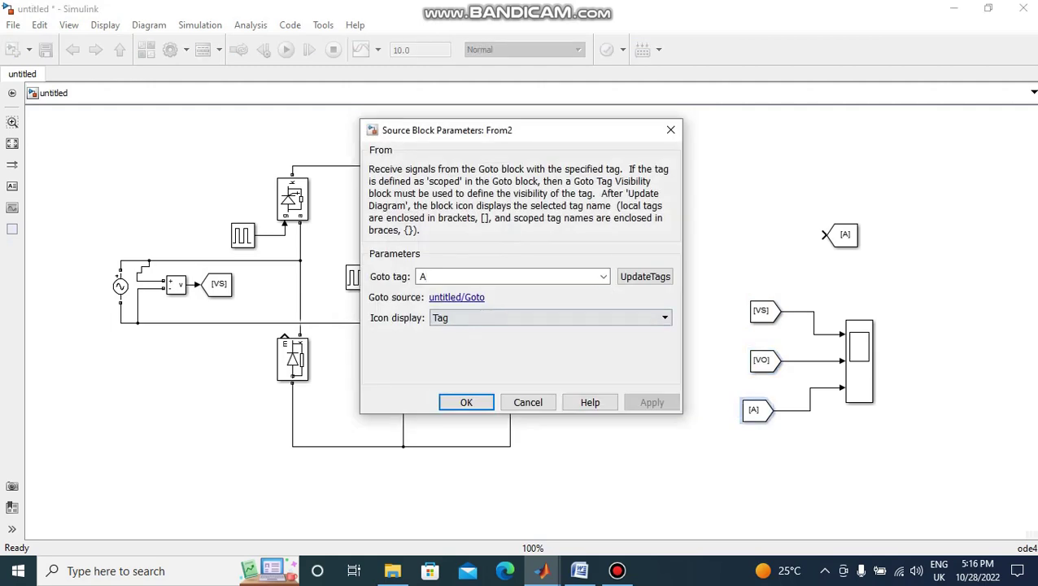
pyautogui.click(603, 277)
pyautogui.click(426, 303)
pyautogui.click(651, 402)
pyautogui.click(466, 401)
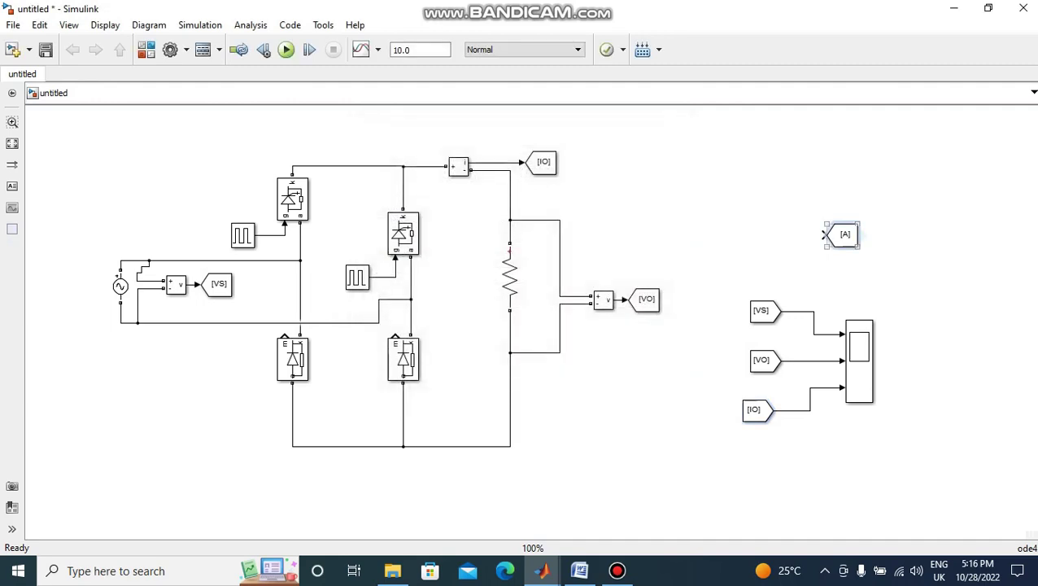
pyautogui.press('Delete')
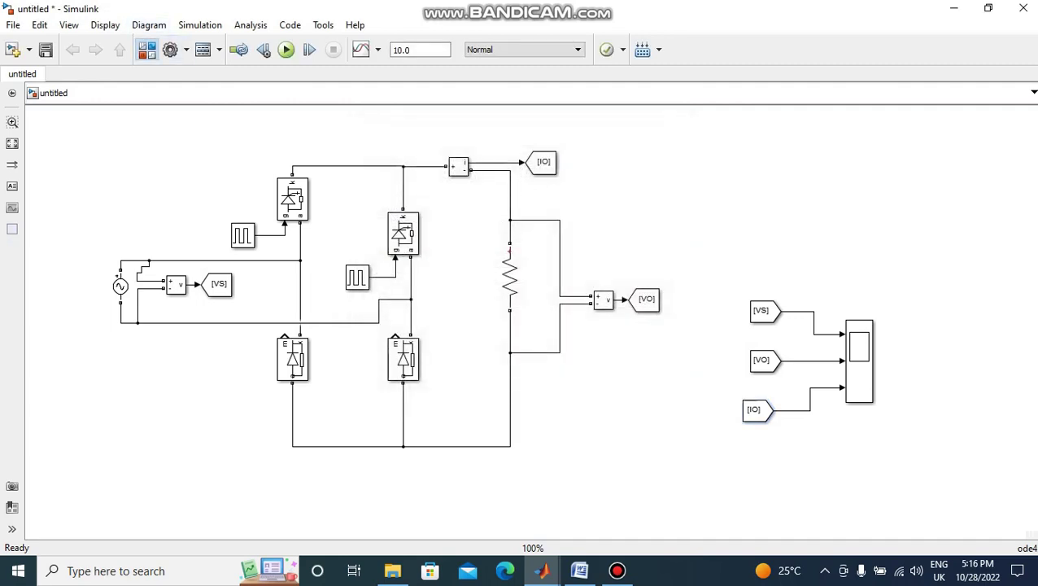
# Find the powergui block in the block library and add it to the model in the empty area above the From blocks
pyautogui.click(146, 50)
pyautogui.write('PO')
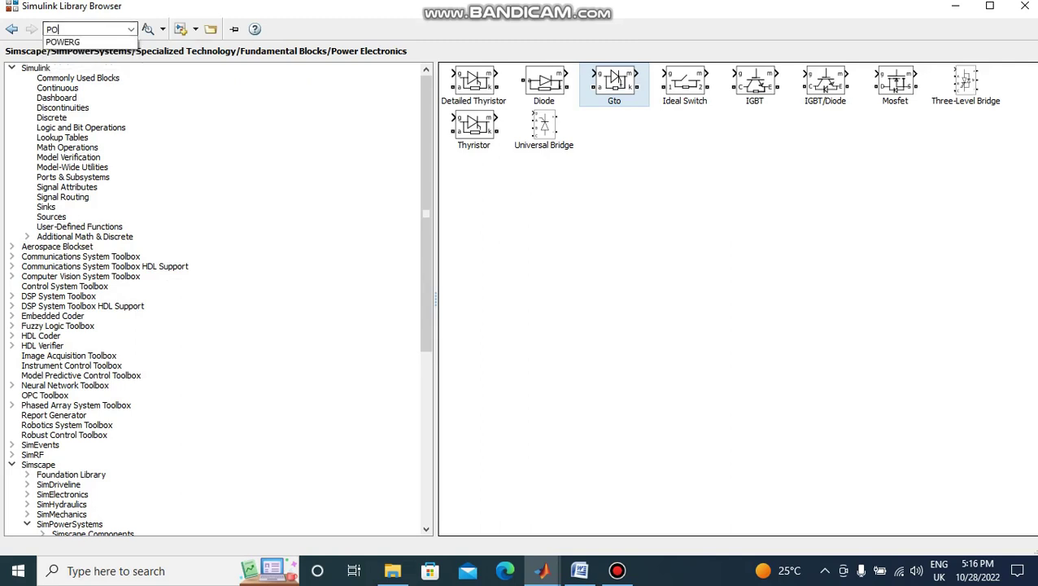
pyautogui.write('WERG')
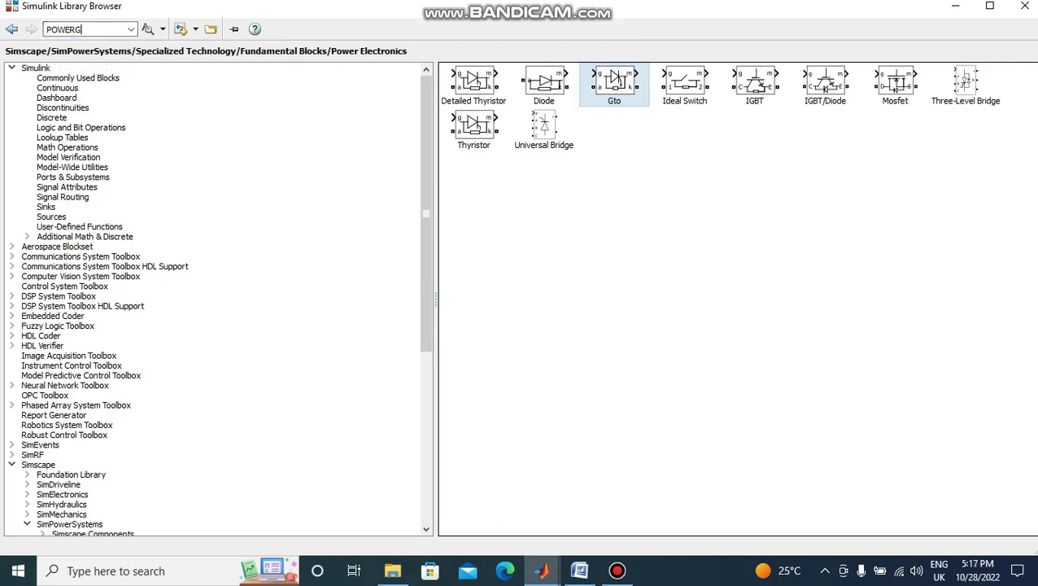
pyautogui.click(147, 30)
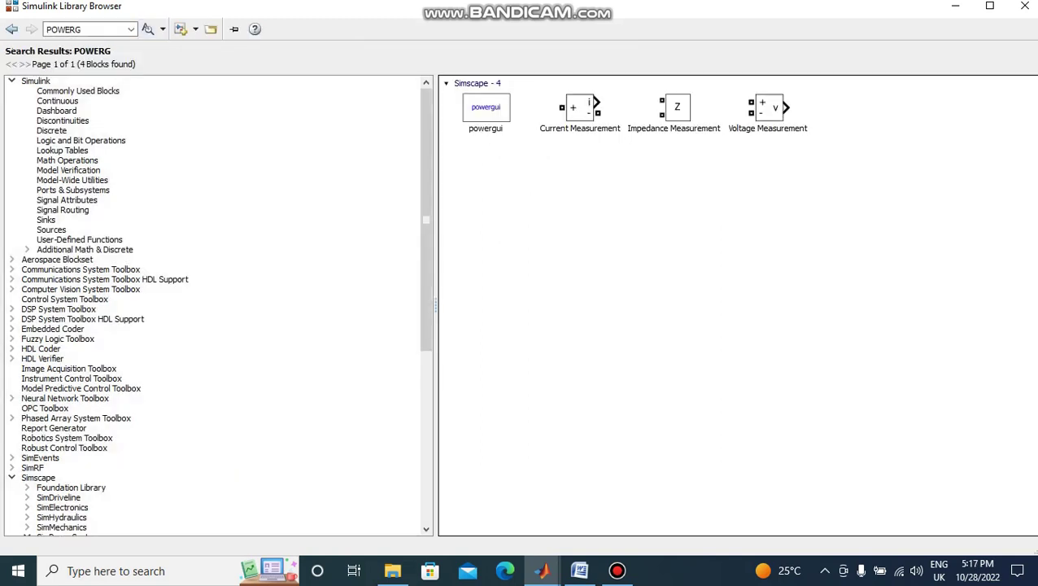
pyautogui.rightClick(492, 121)
pyautogui.click(574, 133)
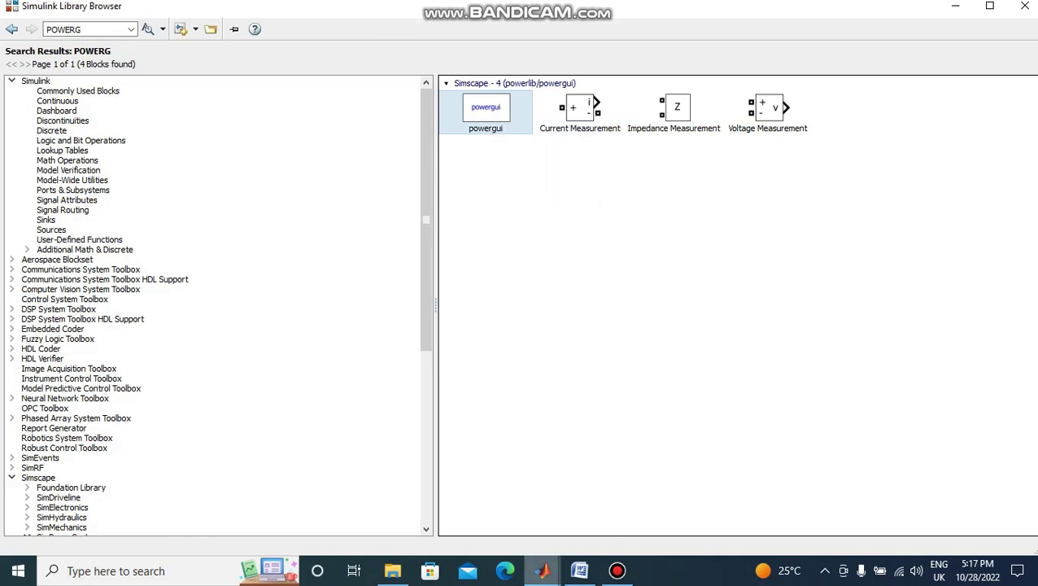
pyautogui.moveTo(541, 570)
pyautogui.click(533, 496)
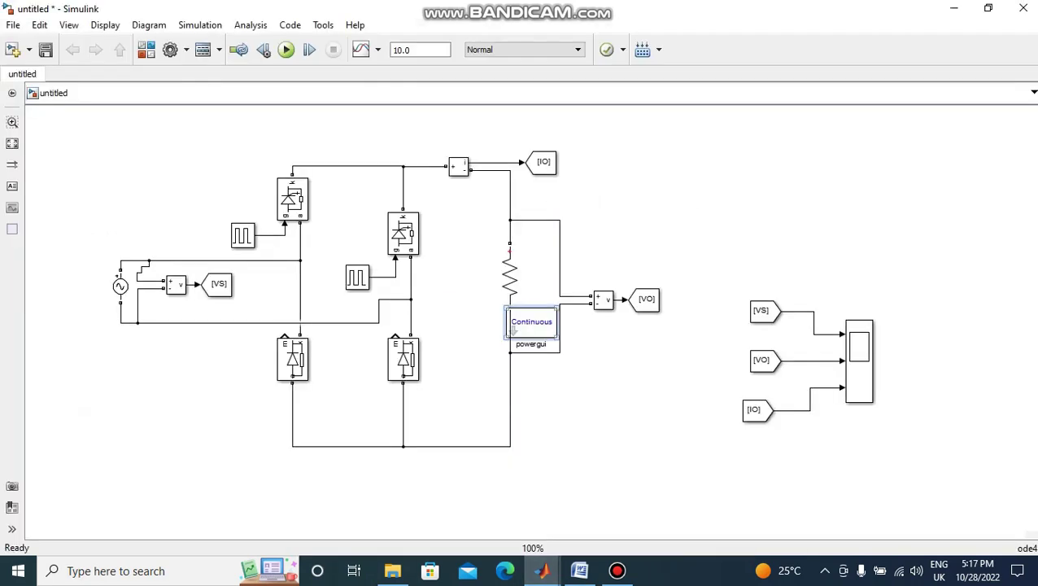
pyautogui.moveTo(532, 328); pyautogui.dragTo(737, 204)
# Set the powergui block's simulation type to Discrete
pyautogui.doubleClick(737, 199)
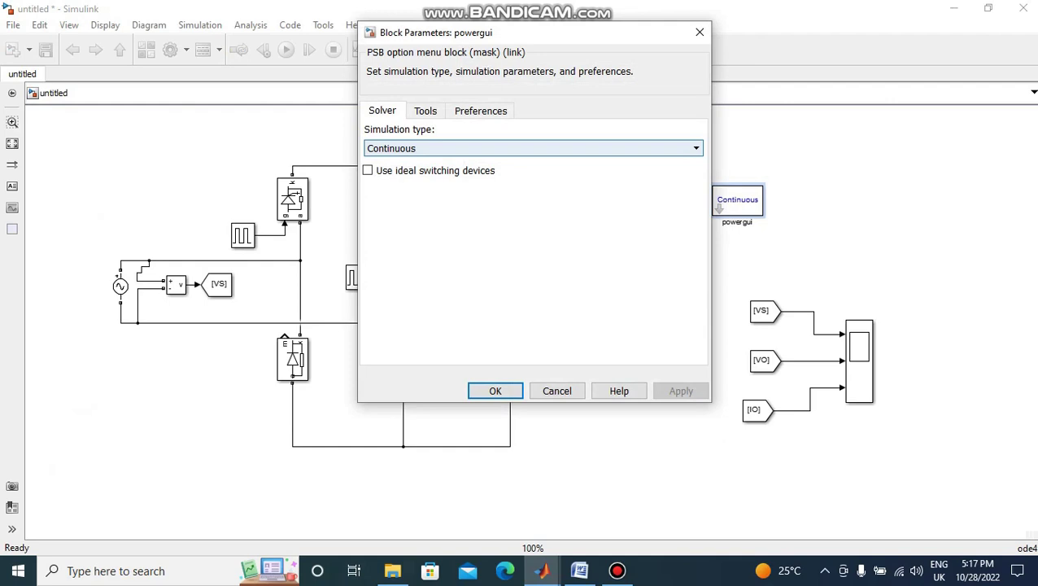
pyautogui.click(456, 148)
pyautogui.click(383, 175)
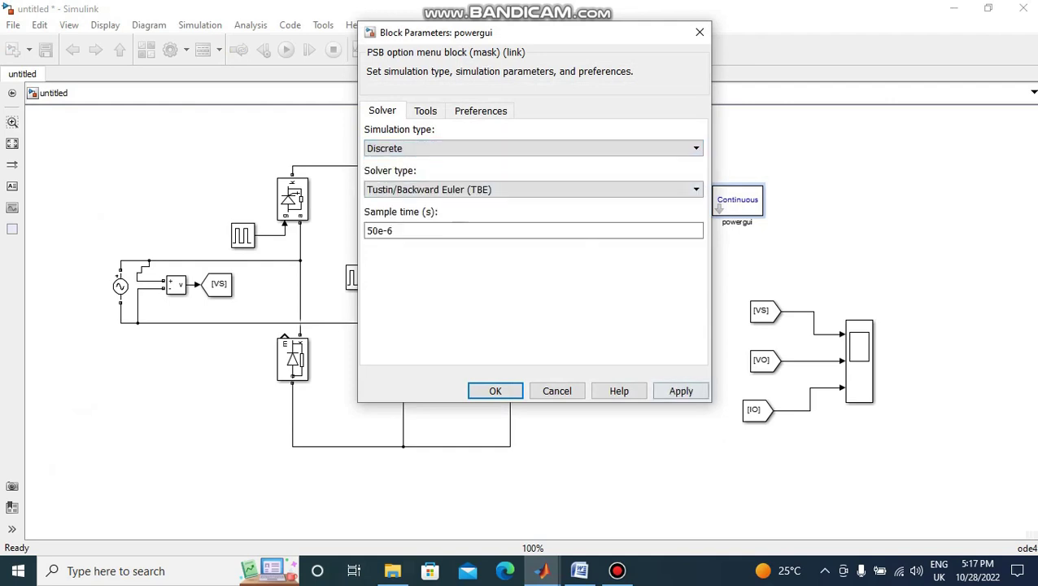
pyautogui.click(680, 390)
pyautogui.press('Return')
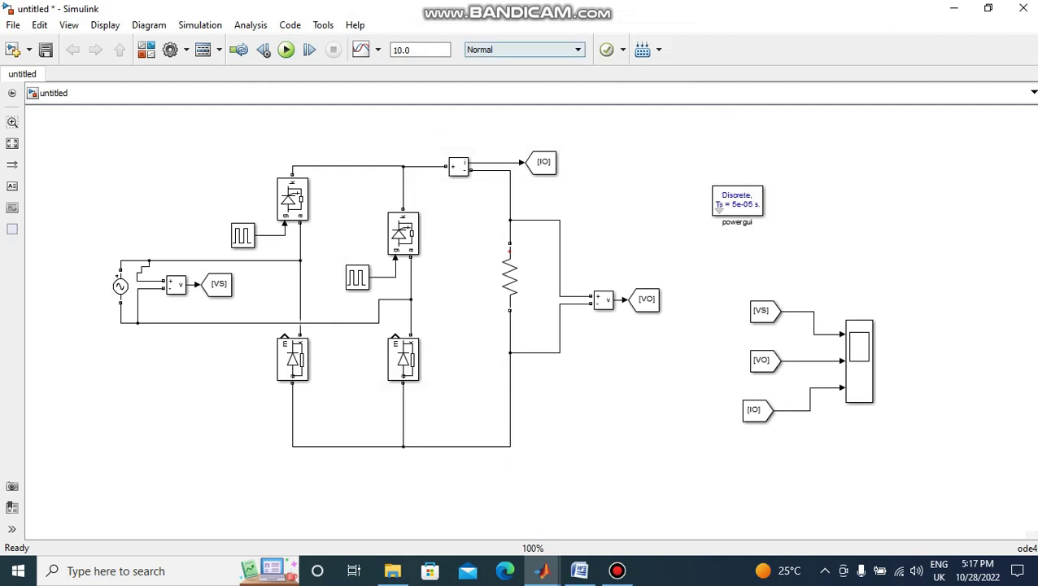
# Run the simulation with a stop time of 1 and autoscale the scope's waveforms
pyautogui.doubleClick(403, 50)
pyautogui.write('1')
pyautogui.press('Return')
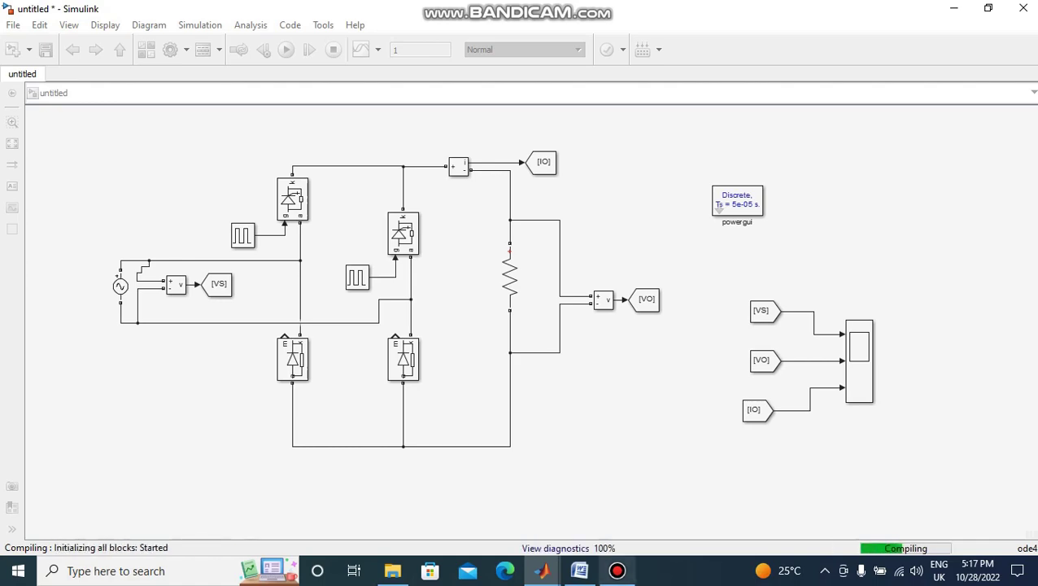
pyautogui.click(617, 571)
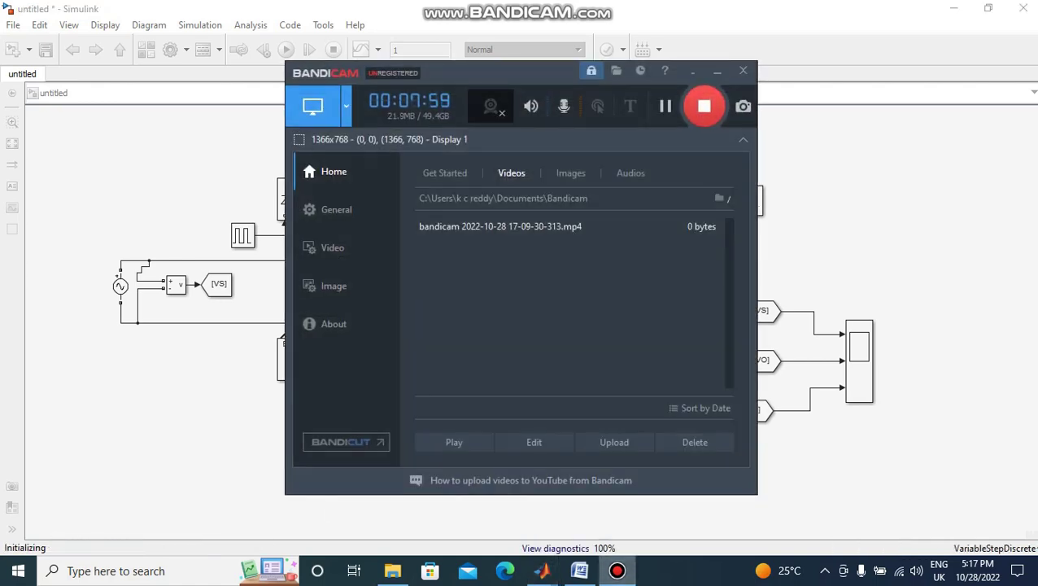
pyautogui.click(717, 71)
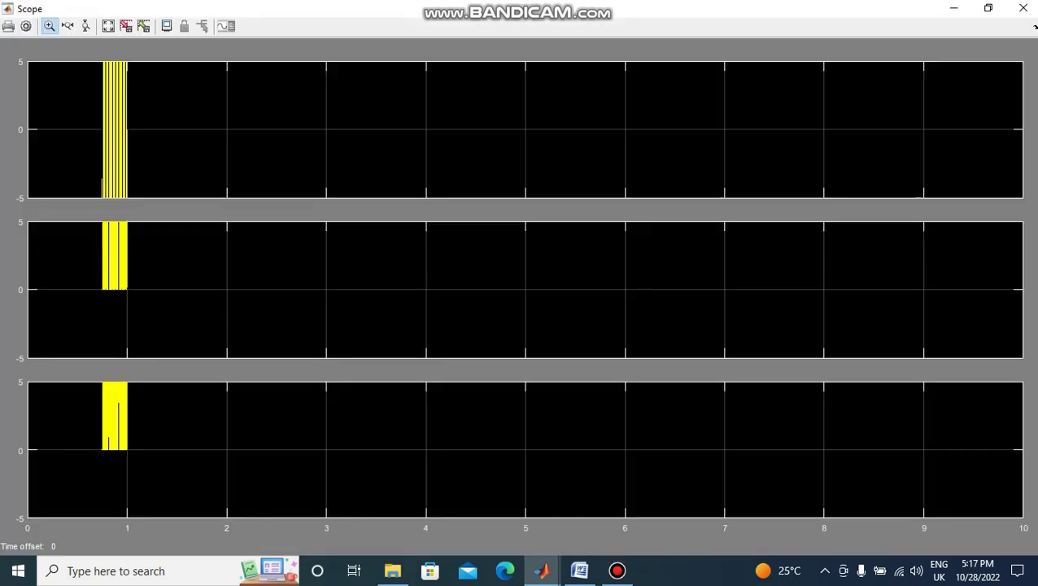
pyautogui.click(108, 26)
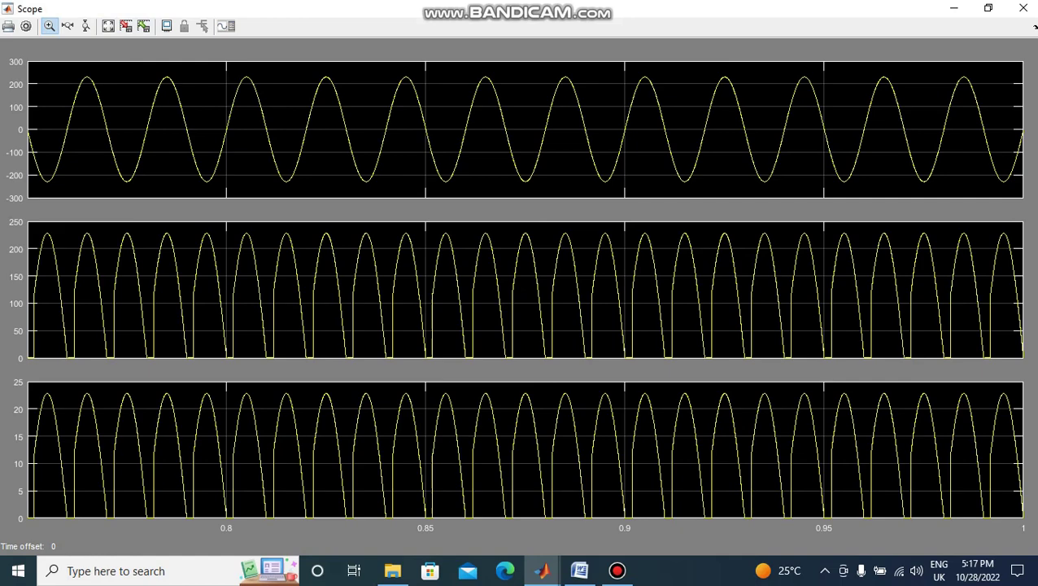
pyautogui.click(1023, 8)
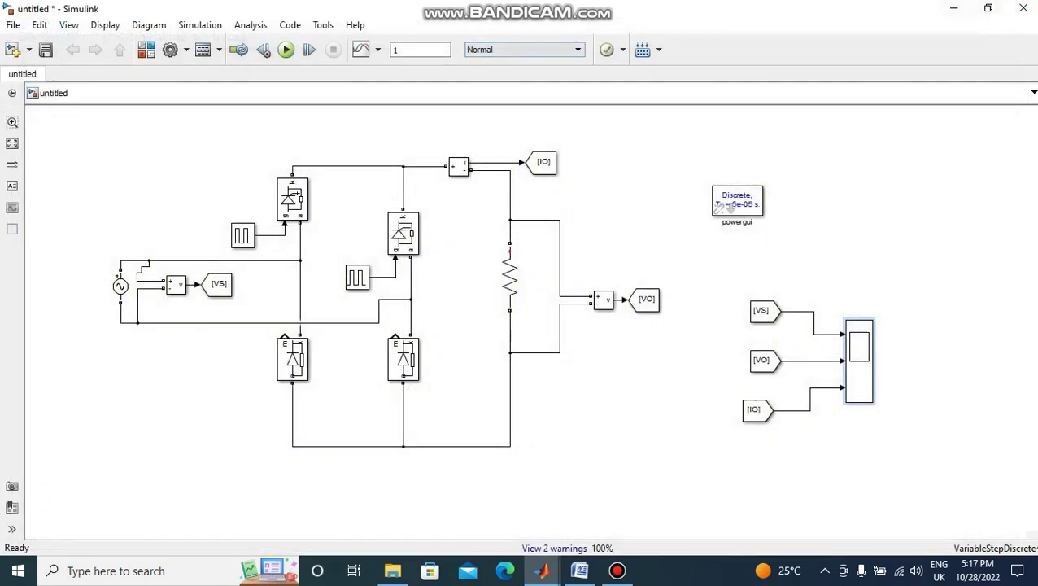
# Rerun the simulation with a stop time of 0.5 and autoscale the scope's waveforms
pyautogui.write('0.5')
pyautogui.hotkey('ctrl', 't')
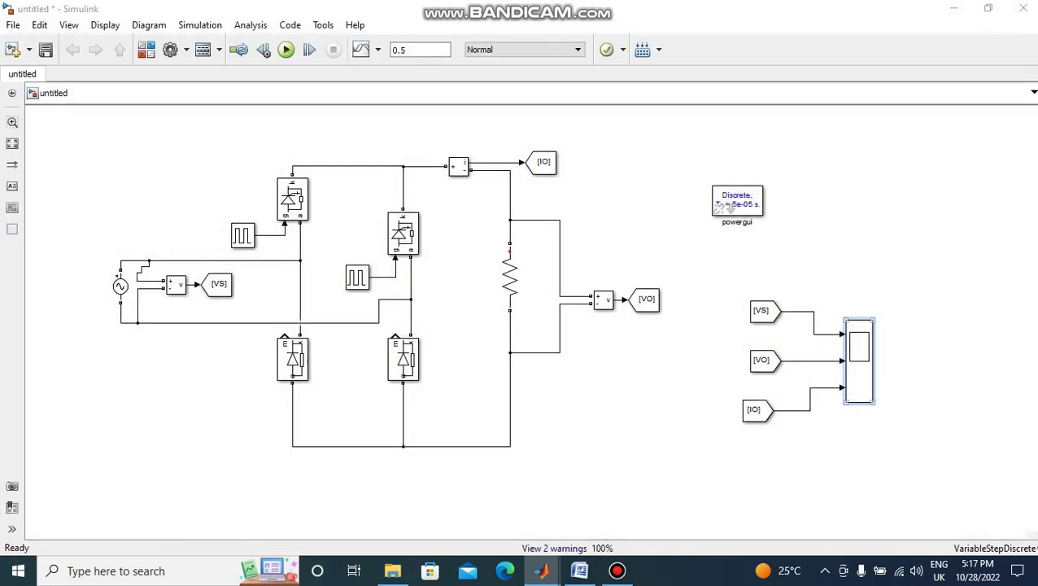
pyautogui.doubleClick(859, 361)
pyautogui.click(109, 26)
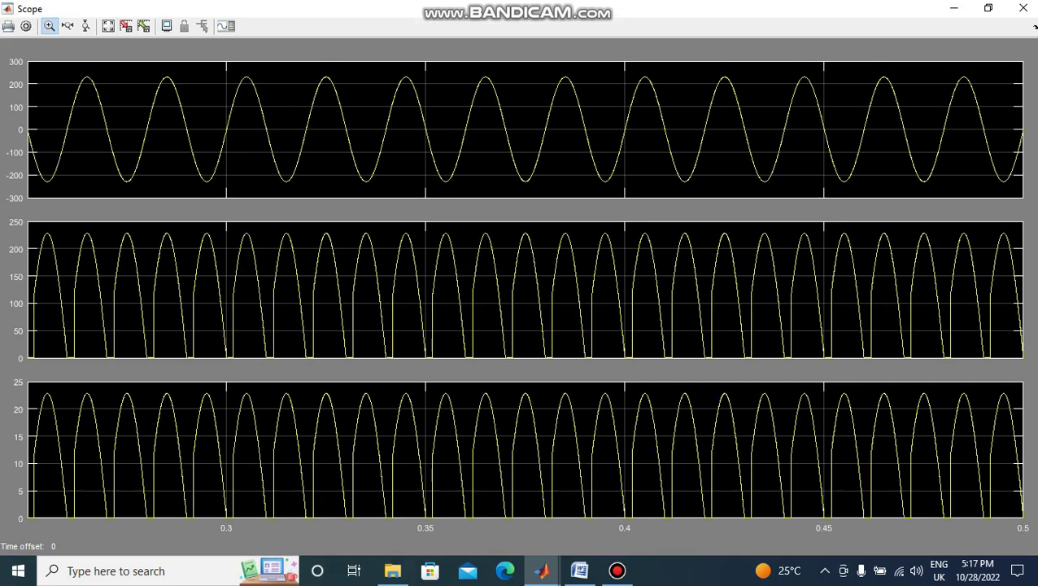
# Examine the source voltage, load voltage and load current waveforms over shorter time spans to compare their firing and conduction intervals
pyautogui.click(68, 26)
pyautogui.moveTo(130, 108); pyautogui.dragTo(216, 108)
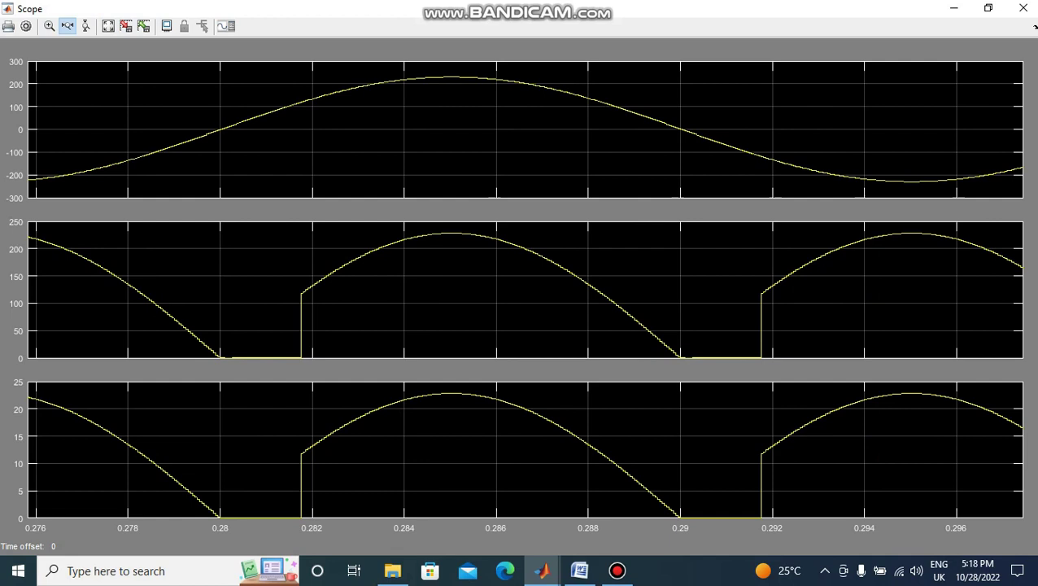
pyautogui.click(109, 26)
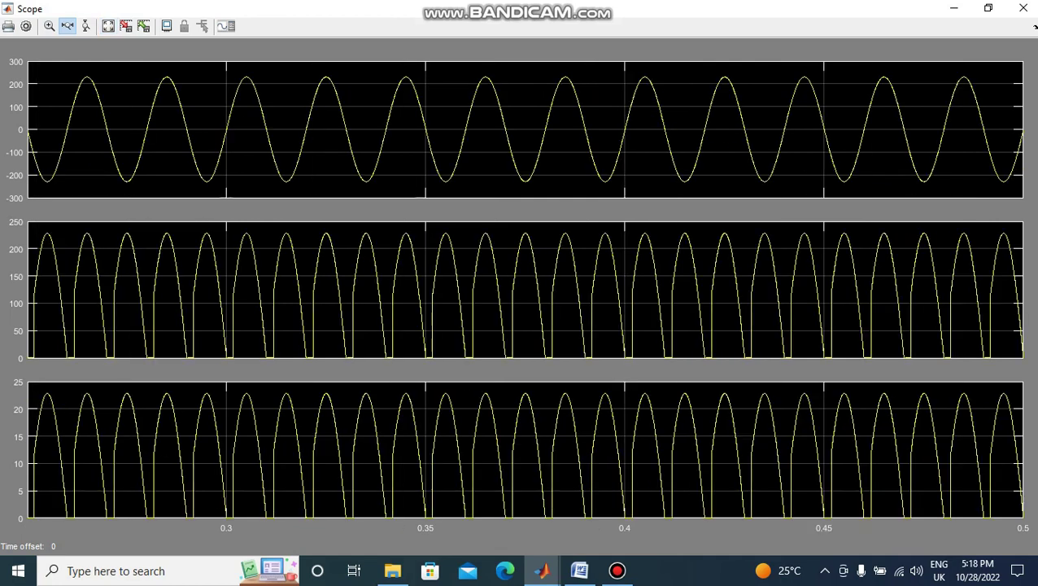
pyautogui.moveTo(228, 274); pyautogui.dragTo(313, 274)
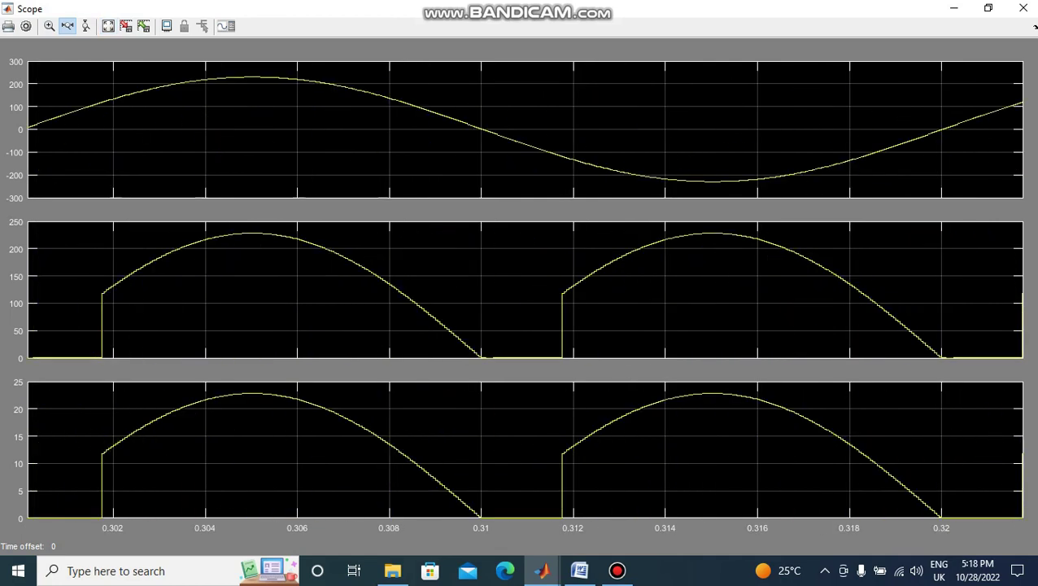
pyautogui.click(108, 26)
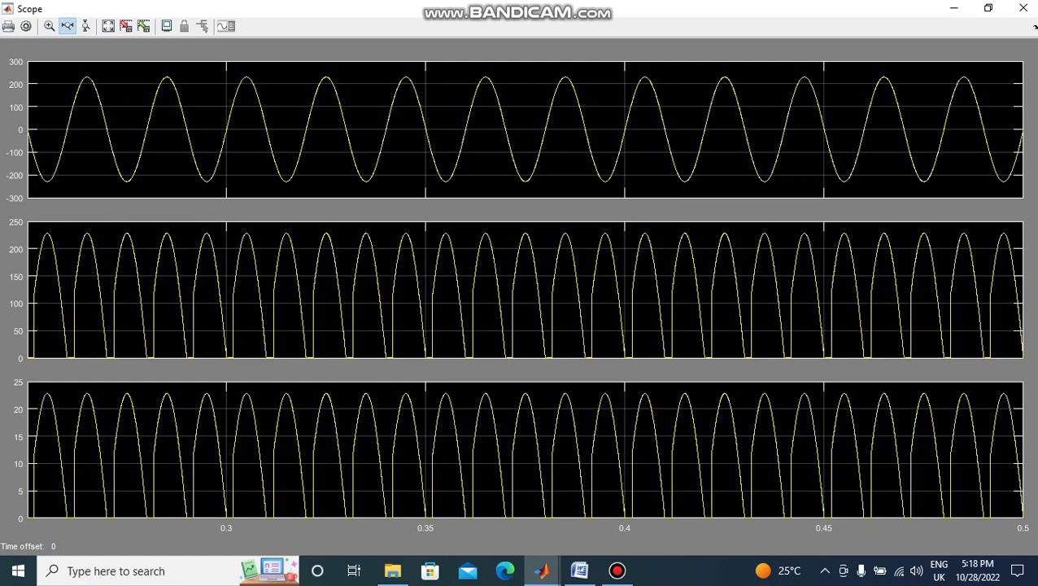
pyautogui.moveTo(207, 258); pyautogui.dragTo(577, 258)
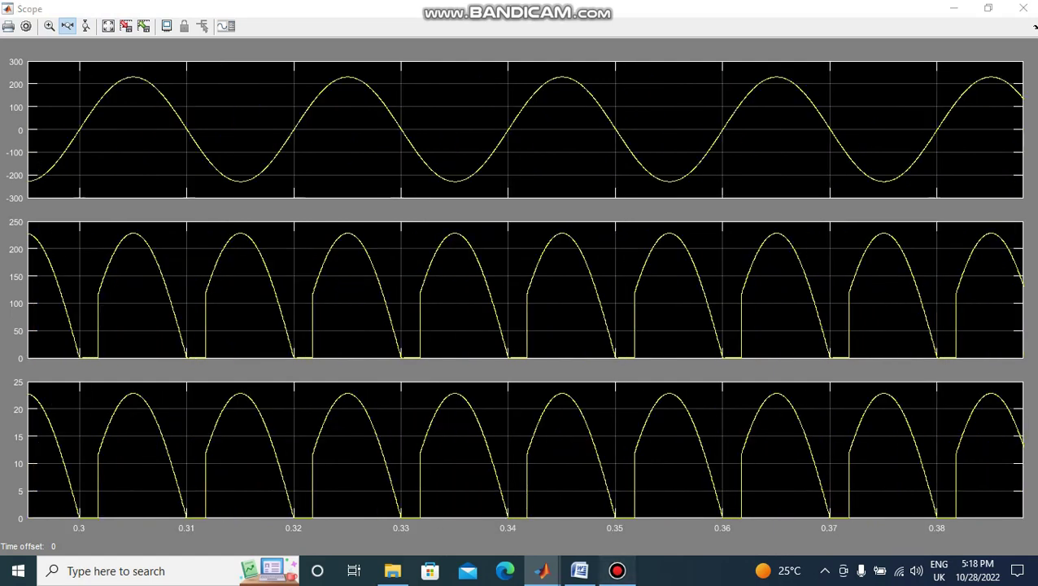
pyautogui.click(616, 571)
pyautogui.click(617, 570)
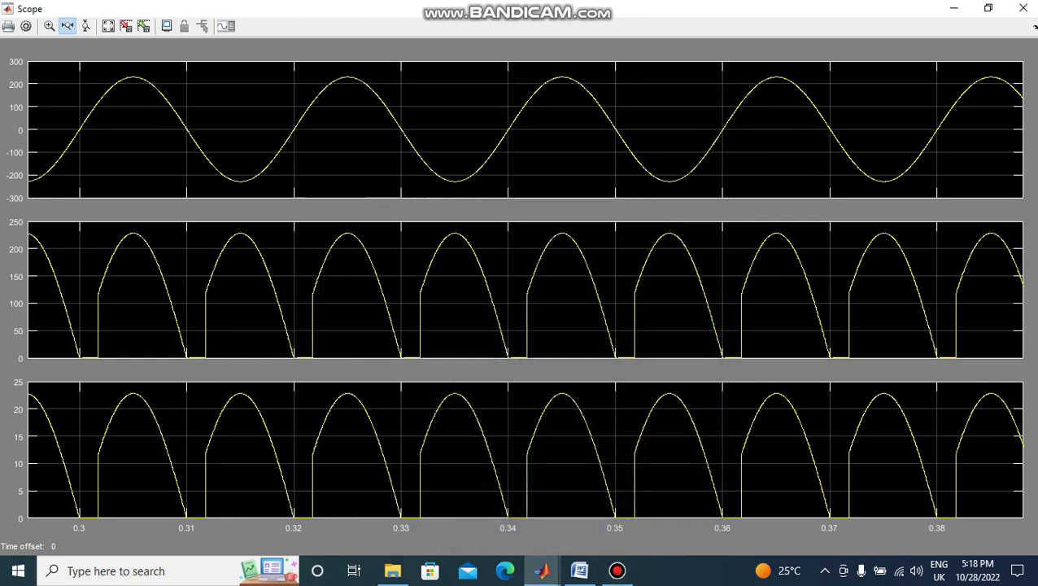
# Close the scope and change the load's series branch type to RL with an inductance of 1 H
pyautogui.click(1023, 8)
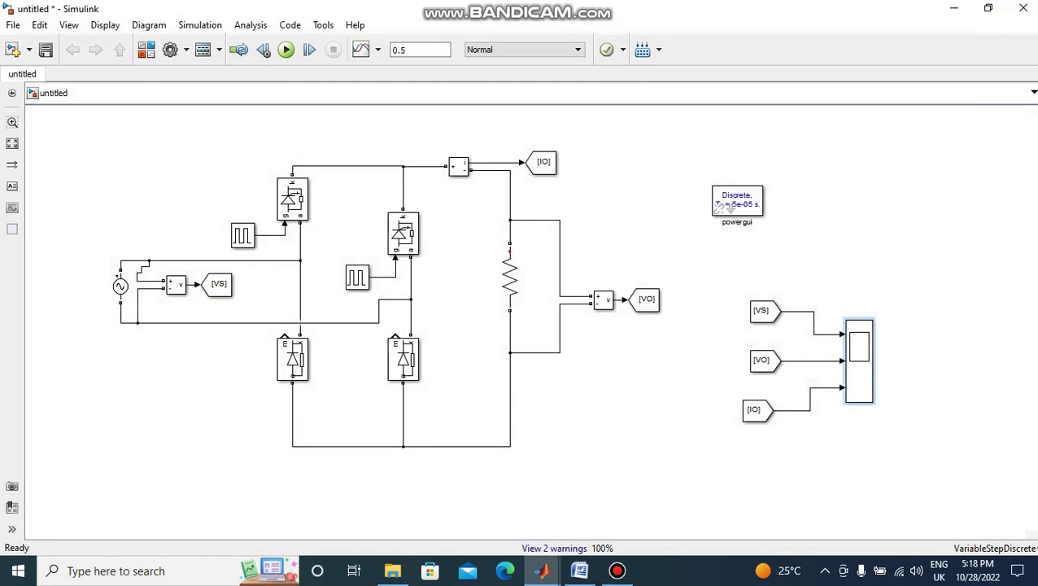
pyautogui.scroll(-2, 617, 323)
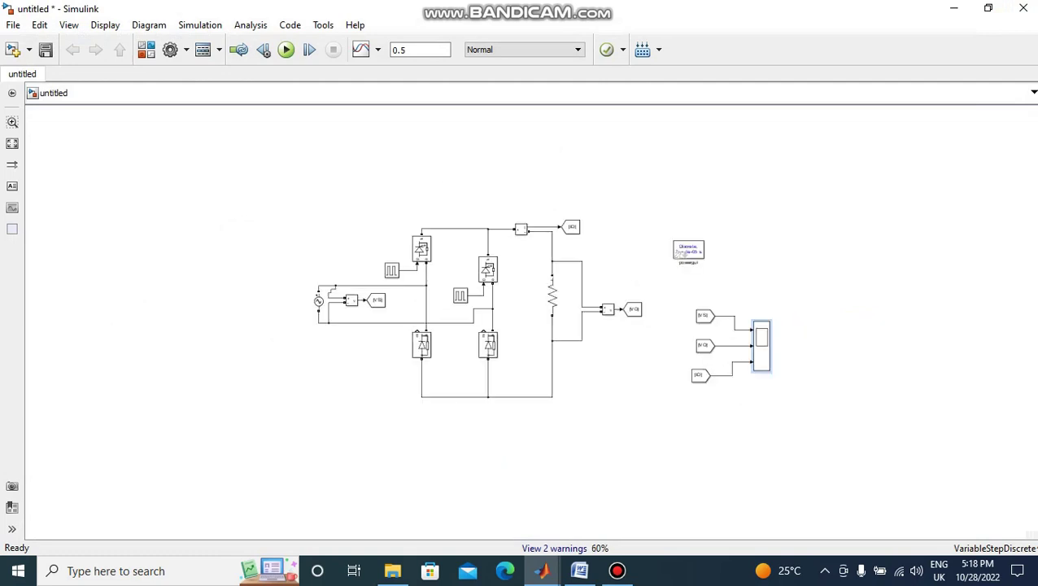
pyautogui.scroll(3, 629, 438)
pyautogui.scroll(-2, 629, 438)
pyautogui.scroll(1, 623, 437)
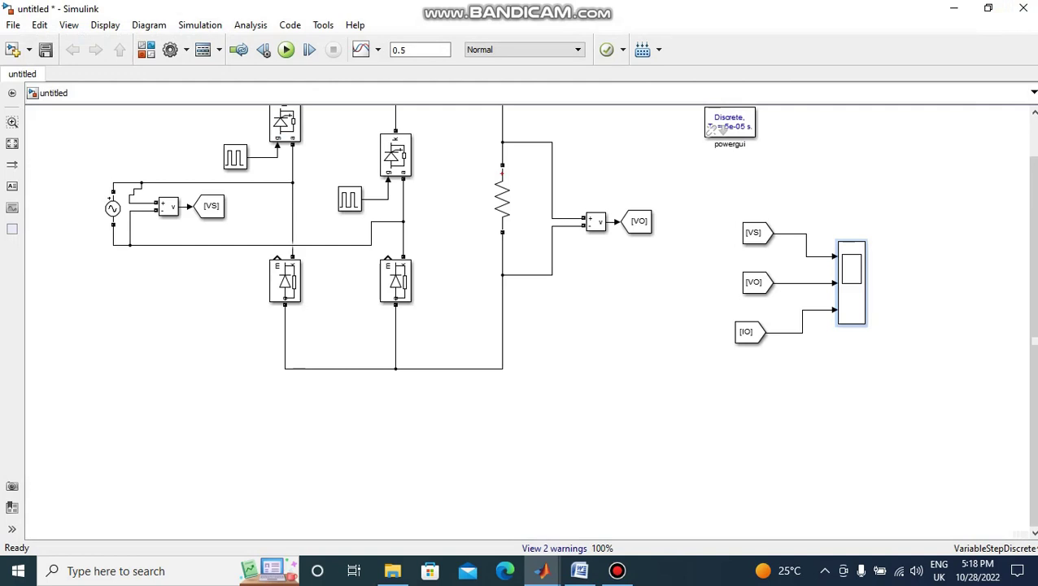
pyautogui.moveTo(1029, 342); pyautogui.dragTo(1030, 304)
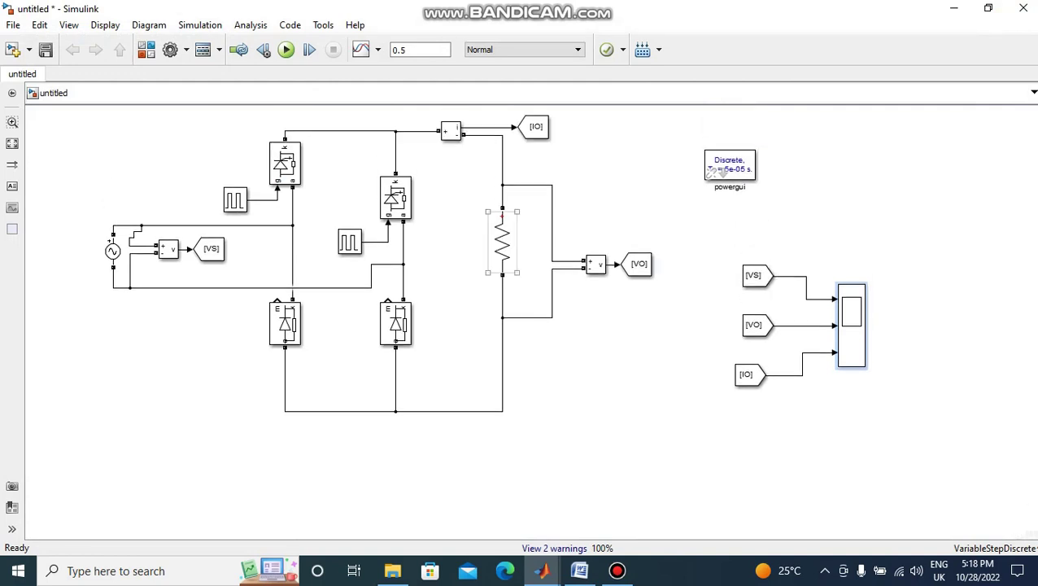
pyautogui.doubleClick(502, 243)
pyautogui.click(551, 267)
pyautogui.press('Down')
pyautogui.press('Down')
pyautogui.press('Down')
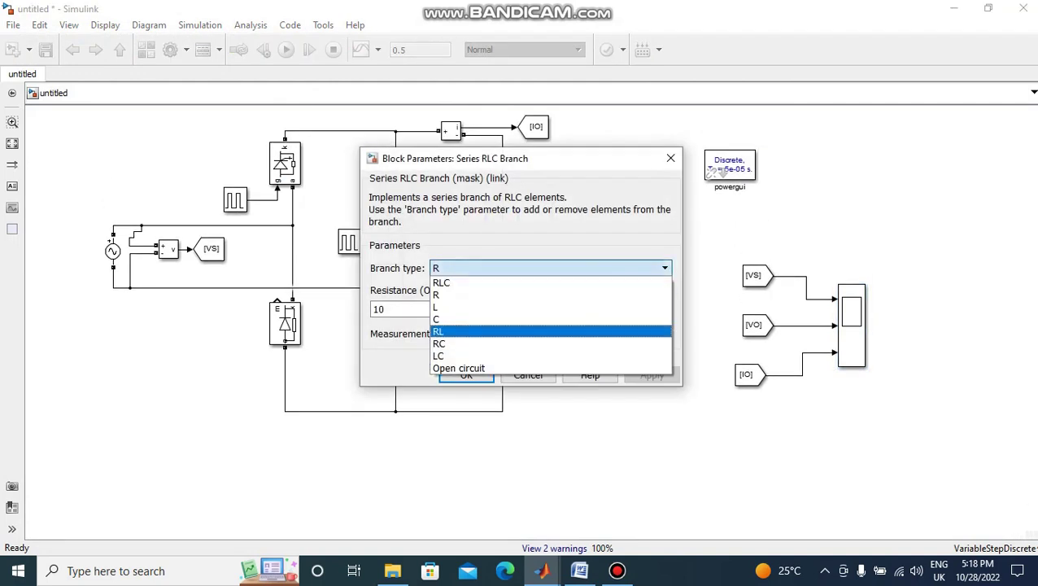
pyautogui.press('Return')
pyautogui.moveTo(396, 351); pyautogui.dragTo(371, 351)
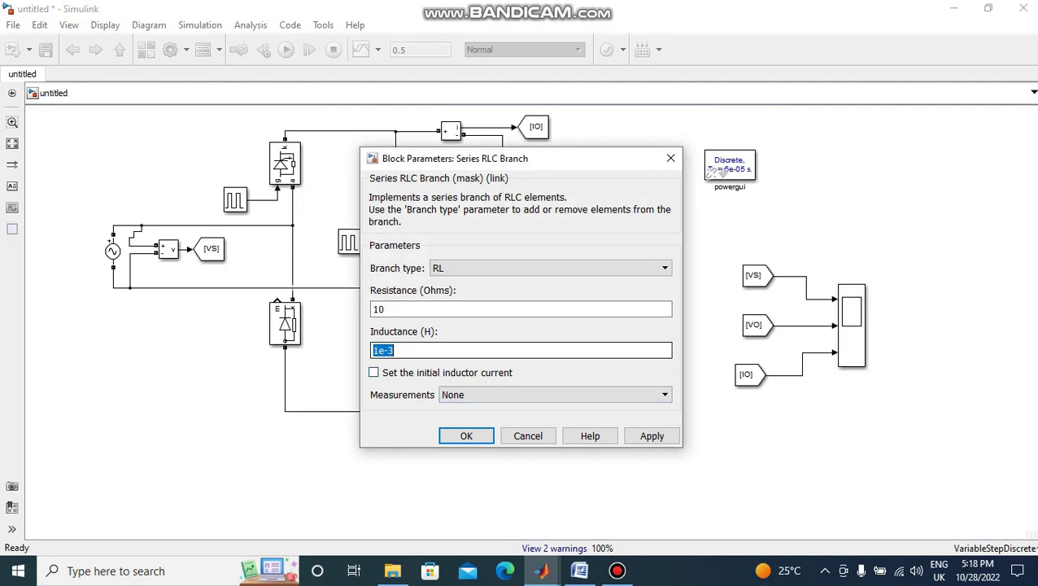
pyautogui.write('1')
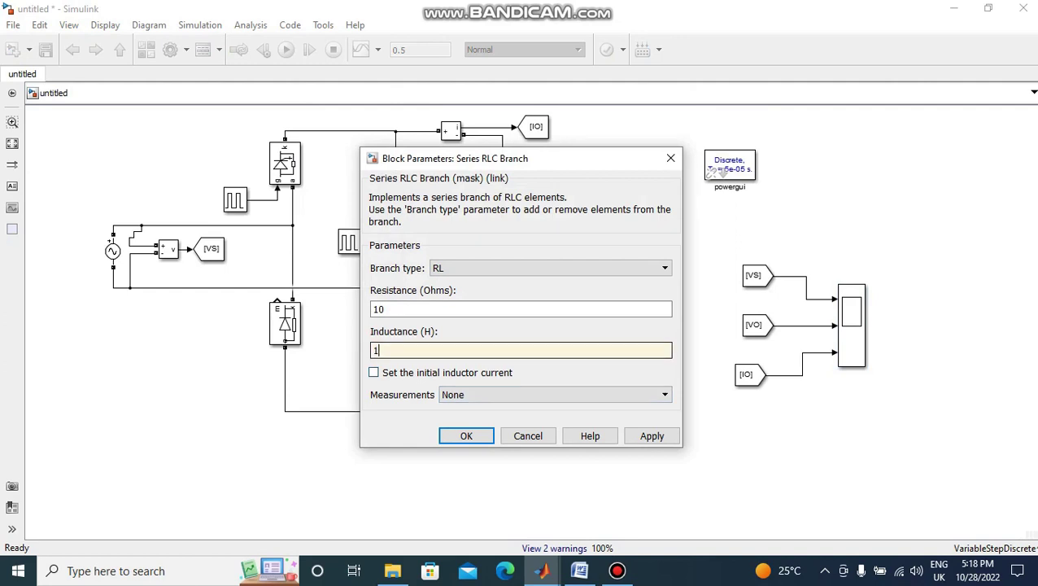
pyautogui.press('Return')
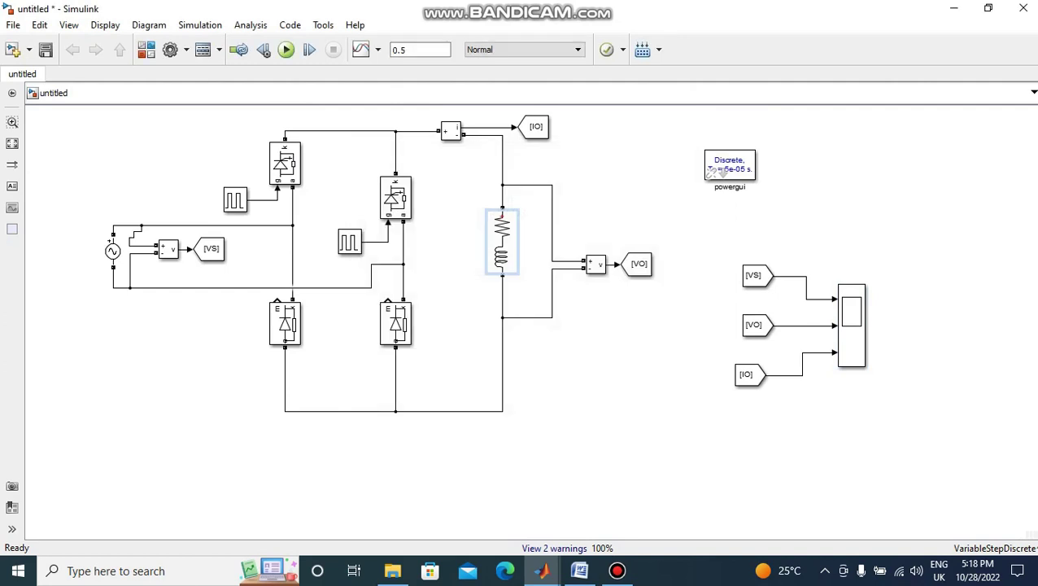
# Run the simulation with the RL load and autoscale the scope's waveforms
pyautogui.click(285, 50)
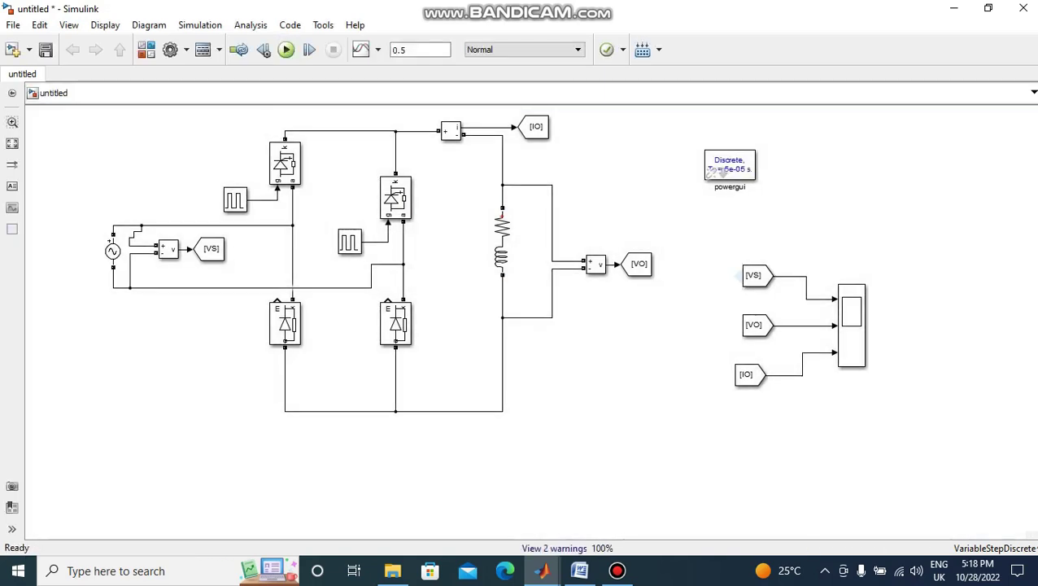
pyautogui.doubleClick(851, 326)
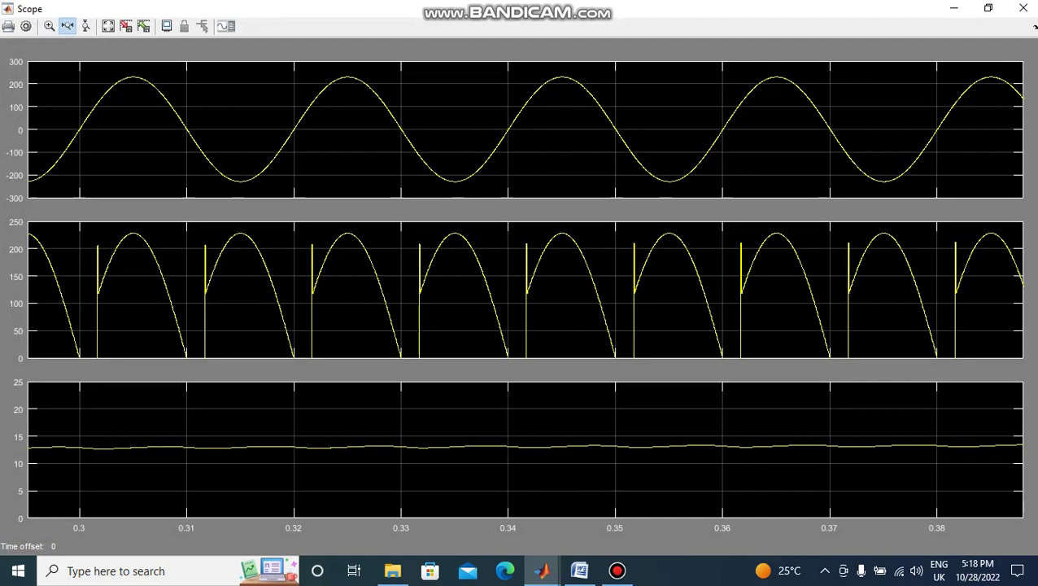
pyautogui.hotkey('ctrl', 'a')
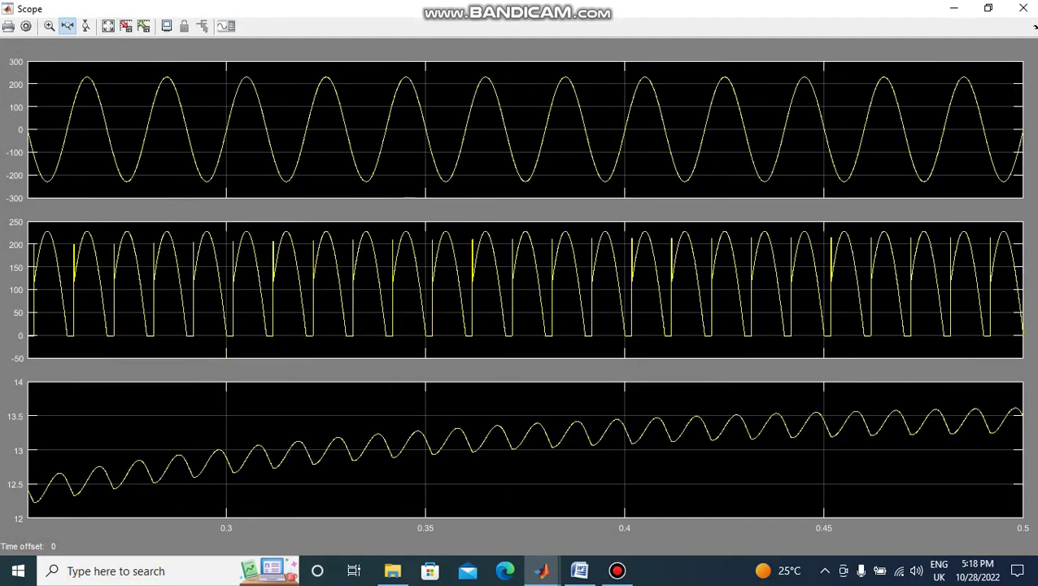